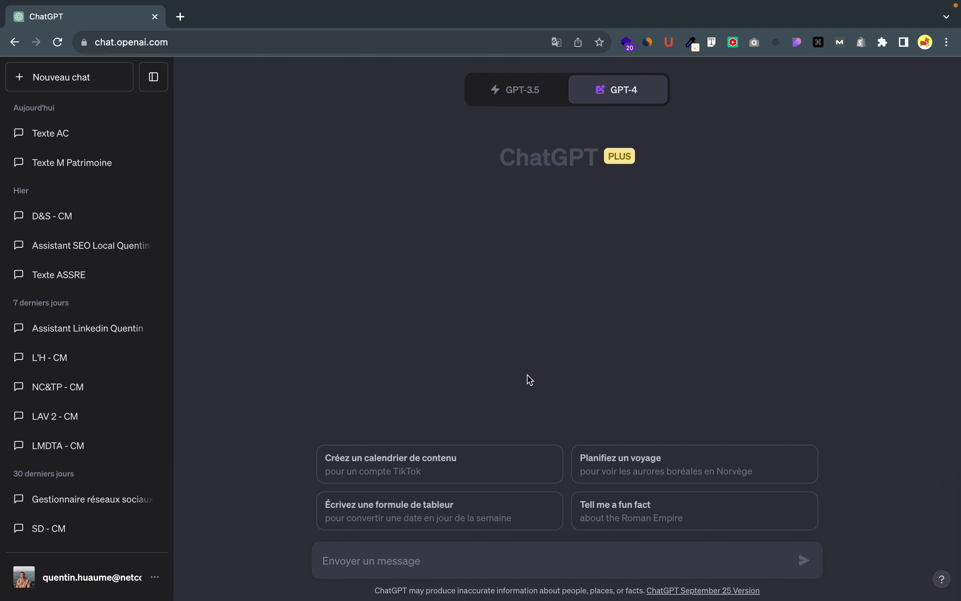
# Collapse the chat history and send ChatGPT the prompt "appareil photo Canon EOS R6 Mark II avec un 14-24mm f/1.2 ens" copied from Notes.
pyautogui.moveTo(568, 88)
pyautogui.click(154, 77)
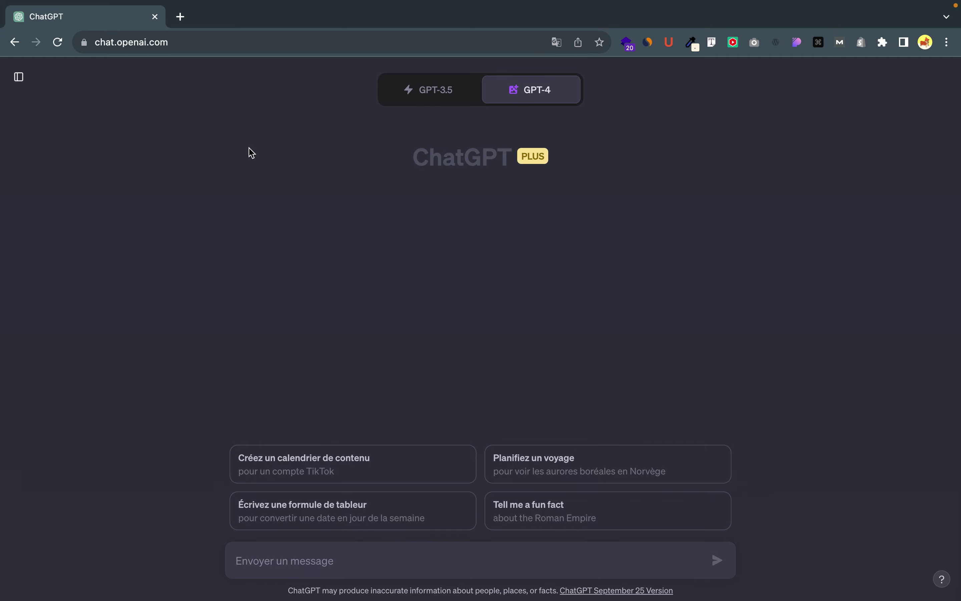
pyautogui.hotkey('ctrl', 'Left')
pyautogui.tripleClick(129, 80)
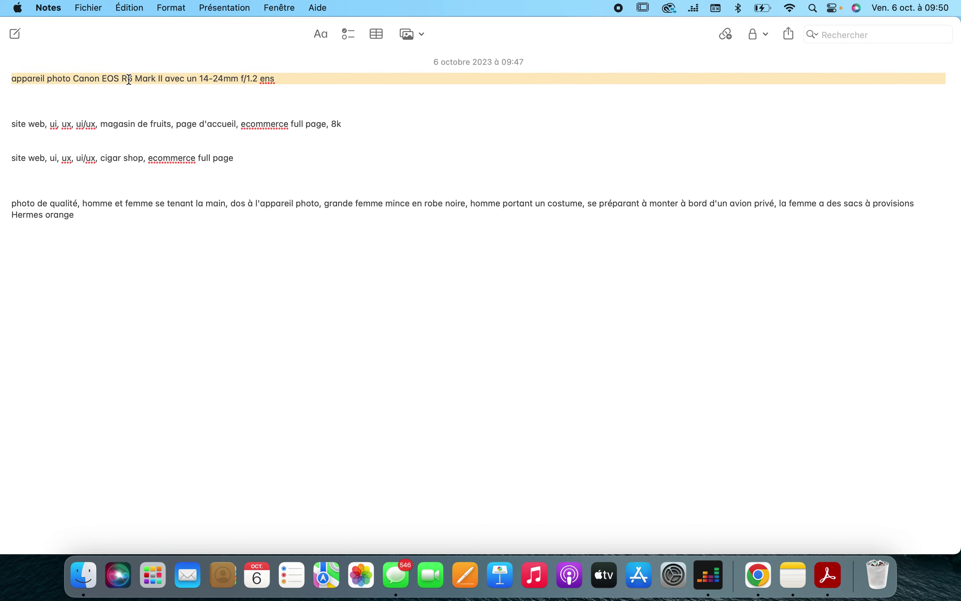
pyautogui.press('super+c')
pyautogui.hotkey('ctrl', 'Right')
pyautogui.click(324, 548)
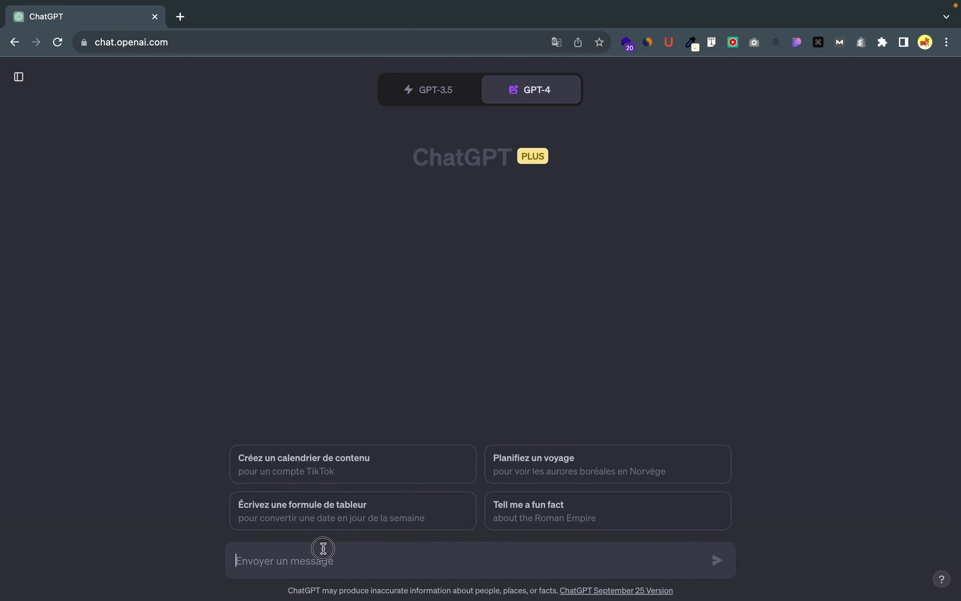
pyautogui.press('super+v')
pyautogui.press('BackSpace')
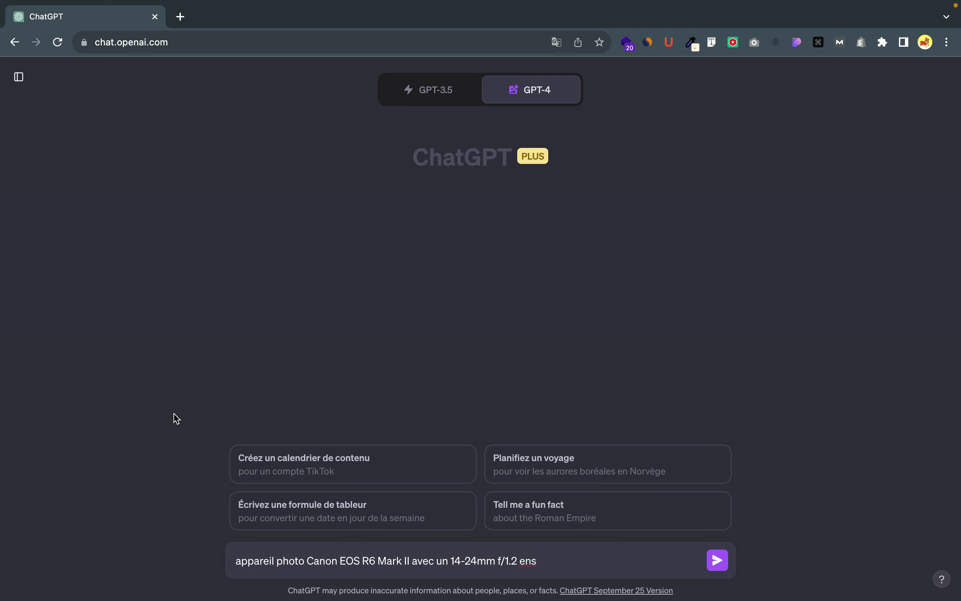
pyautogui.press('Return')
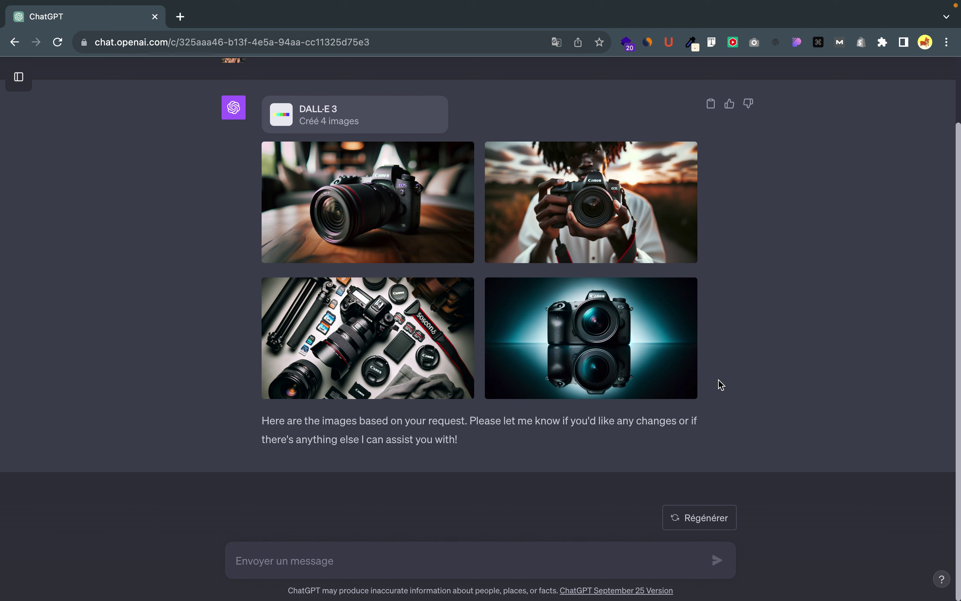
# Examine the four generated Canon camera images at full size along with their prompts.
pyautogui.click(432, 225)
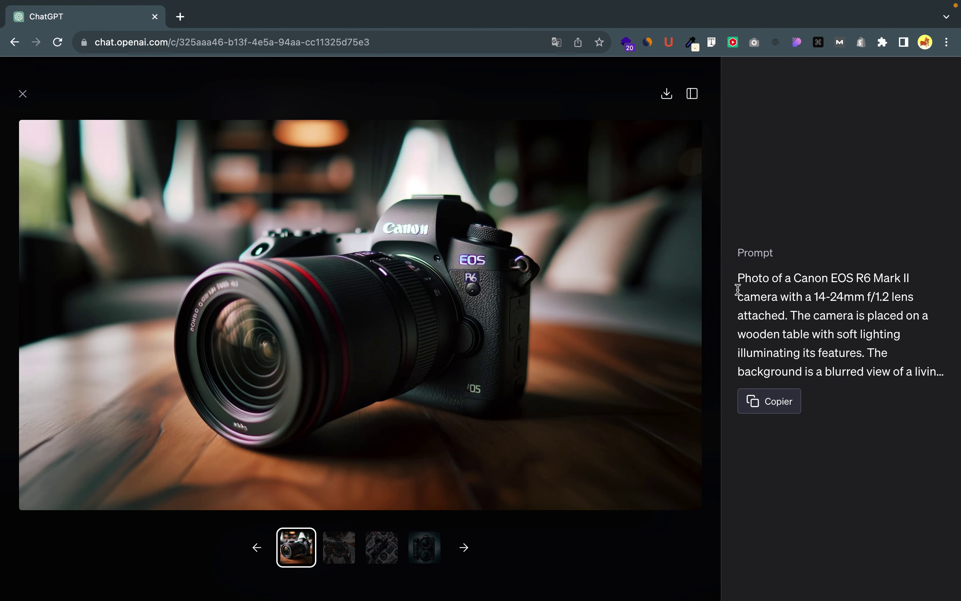
pyautogui.click(23, 94)
pyautogui.click(505, 239)
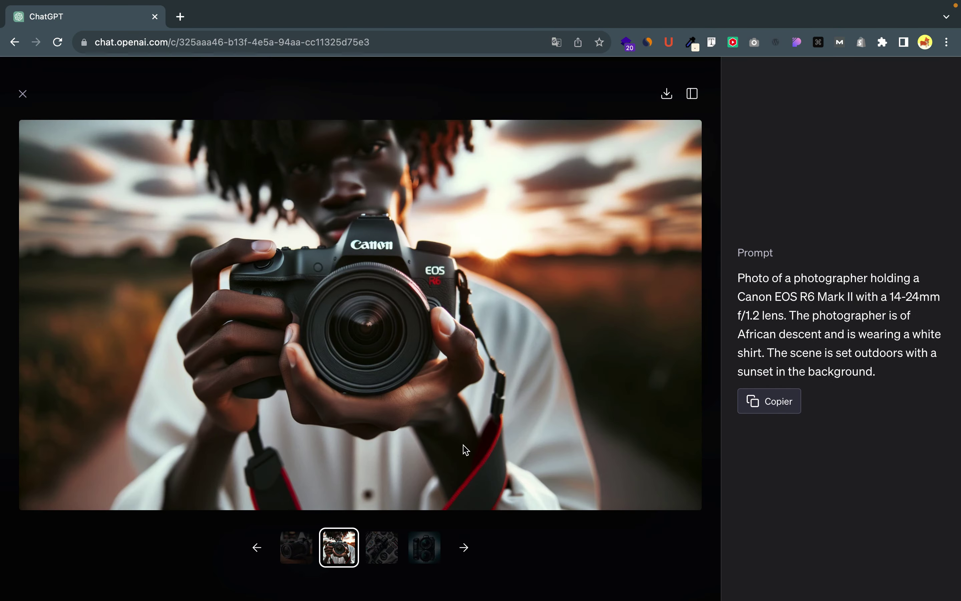
pyautogui.click(379, 542)
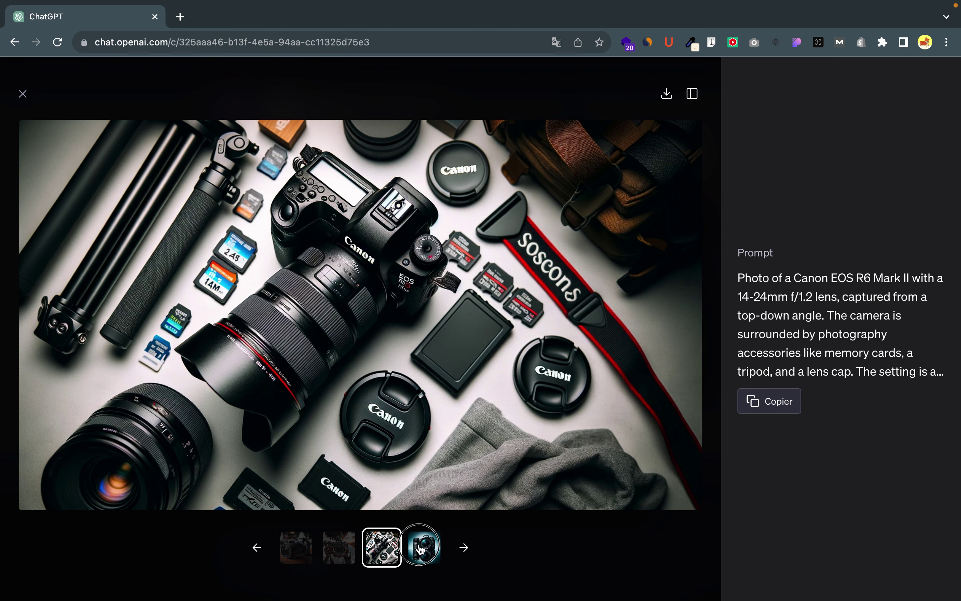
pyautogui.click(414, 563)
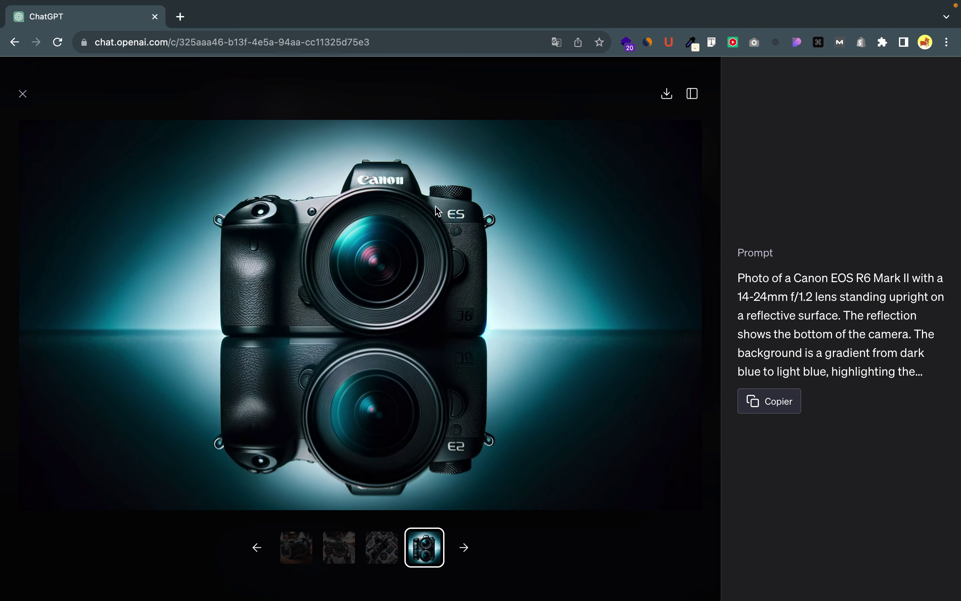
pyautogui.click(384, 549)
pyautogui.click(338, 550)
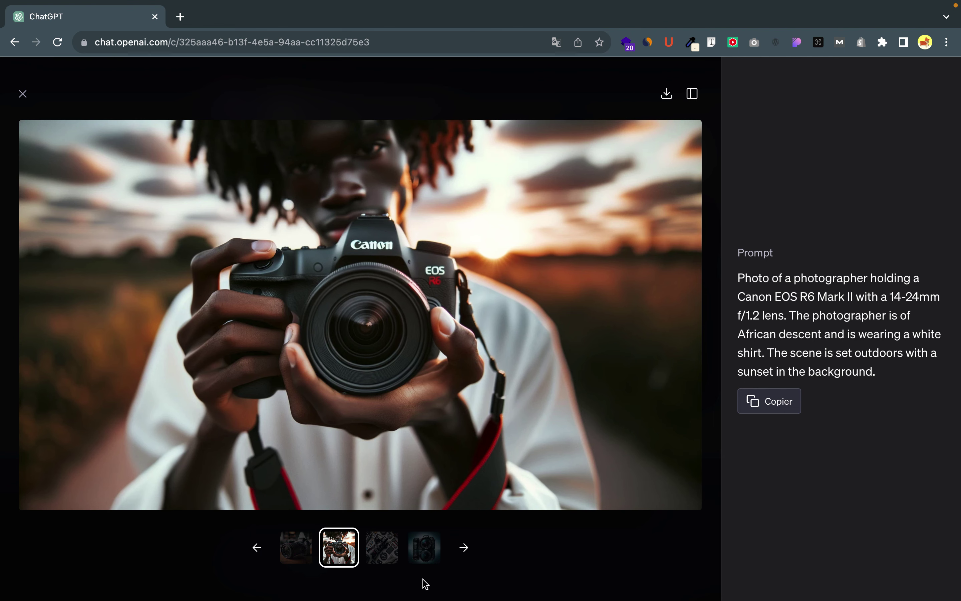
pyautogui.click(424, 549)
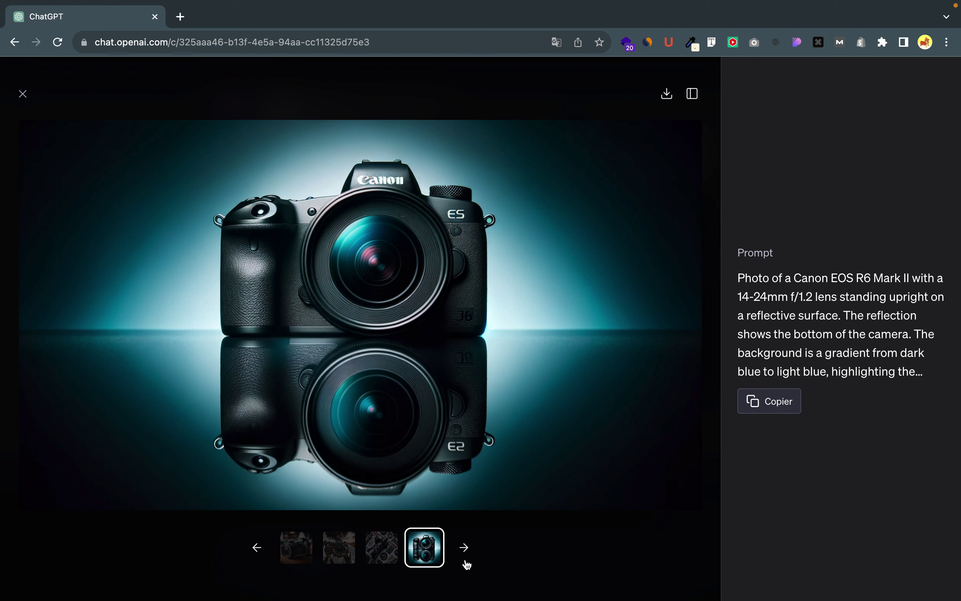
pyautogui.click(342, 551)
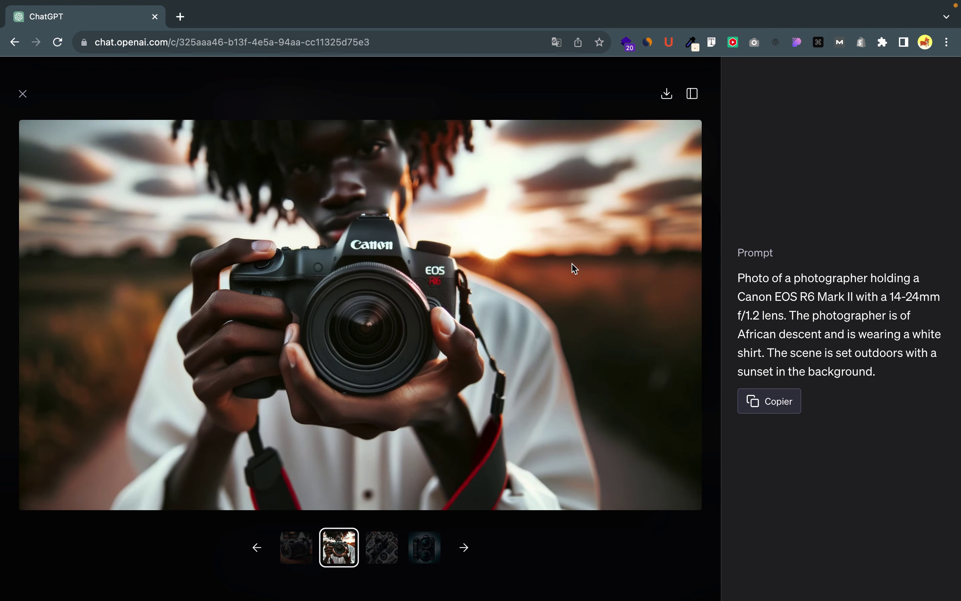
pyautogui.click(424, 551)
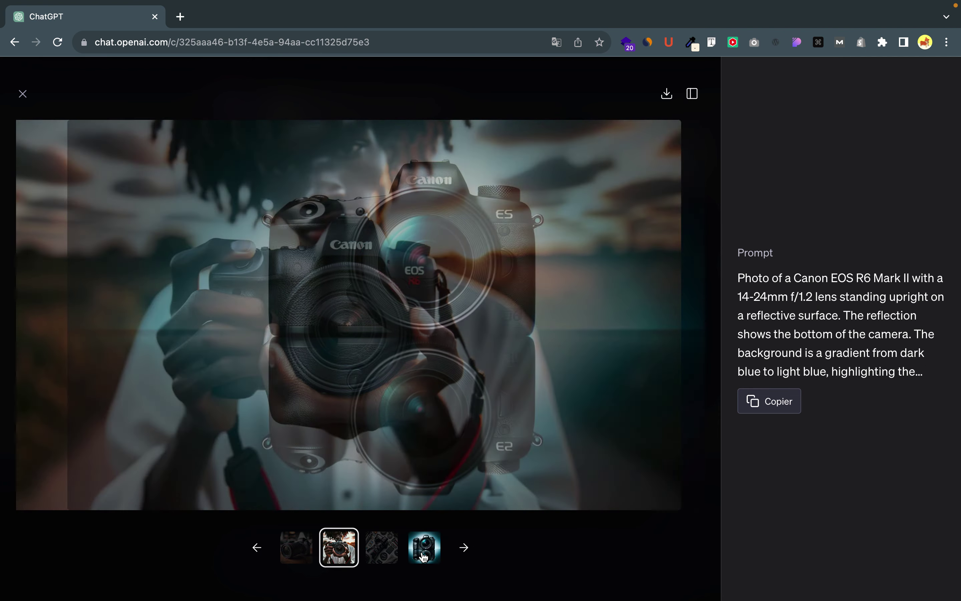
pyautogui.click(304, 551)
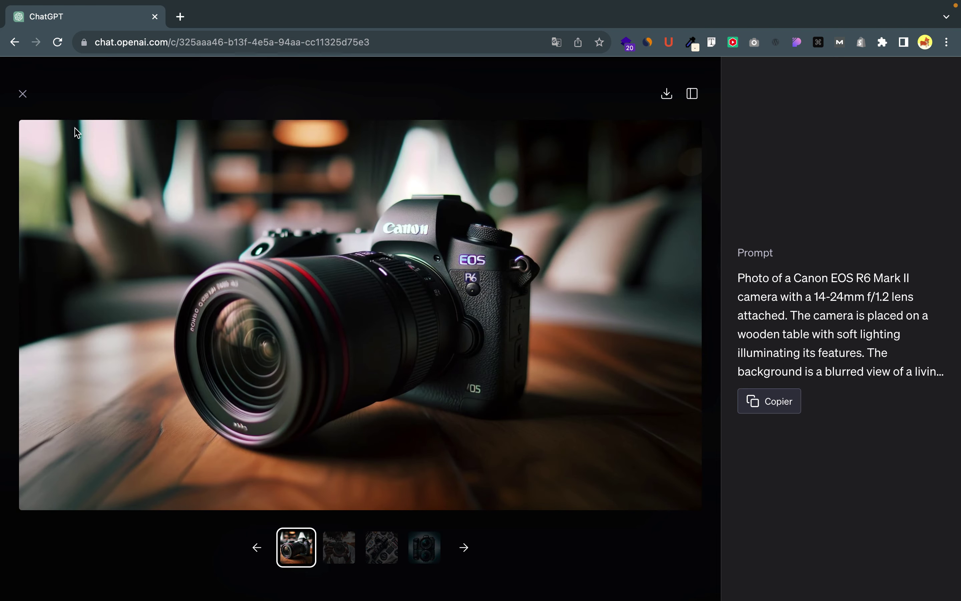
pyautogui.click(23, 96)
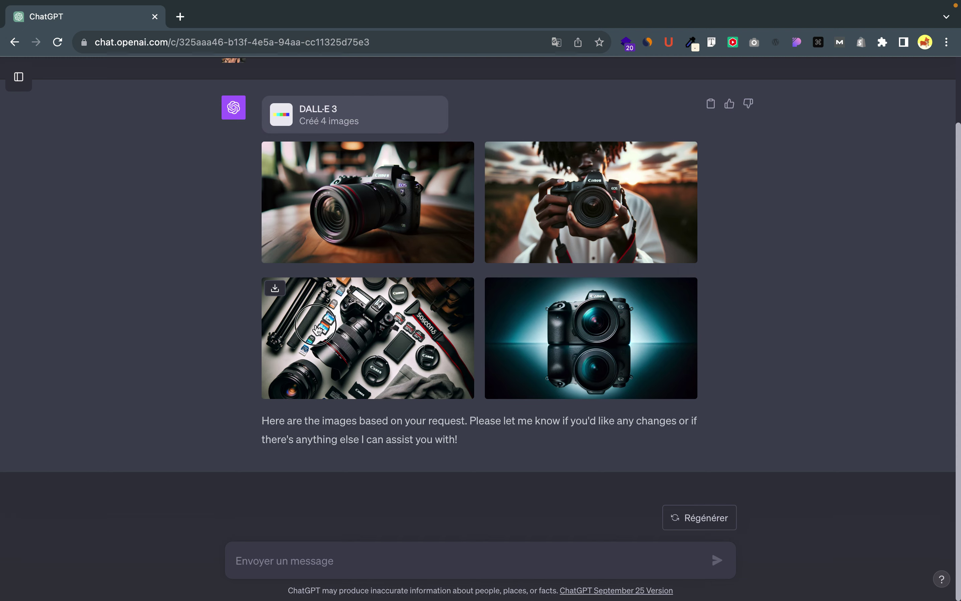
# Copy the full prompt of the top-down camera image with accessories into a new message.
pyautogui.click(346, 342)
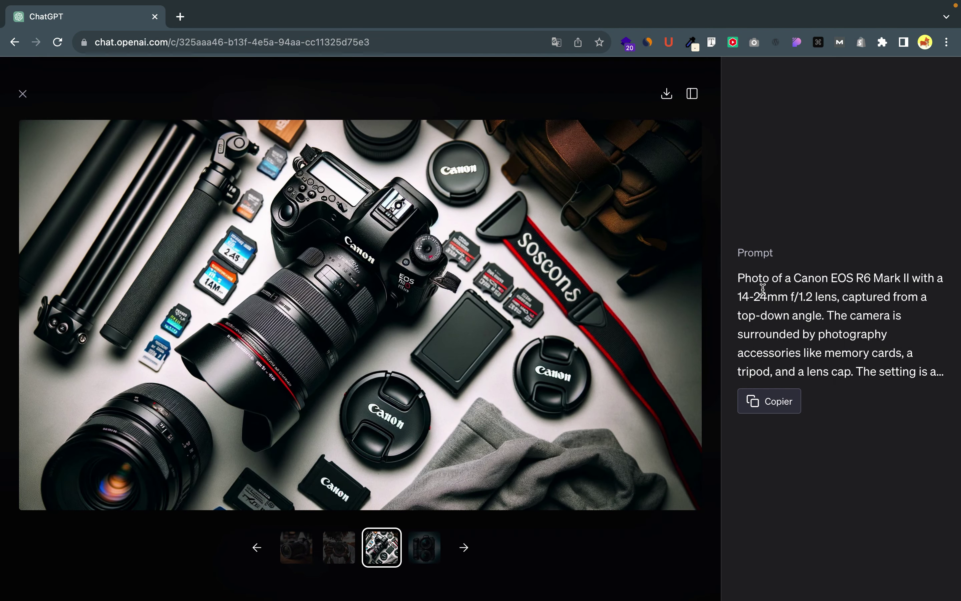
pyautogui.tripleClick(762, 289)
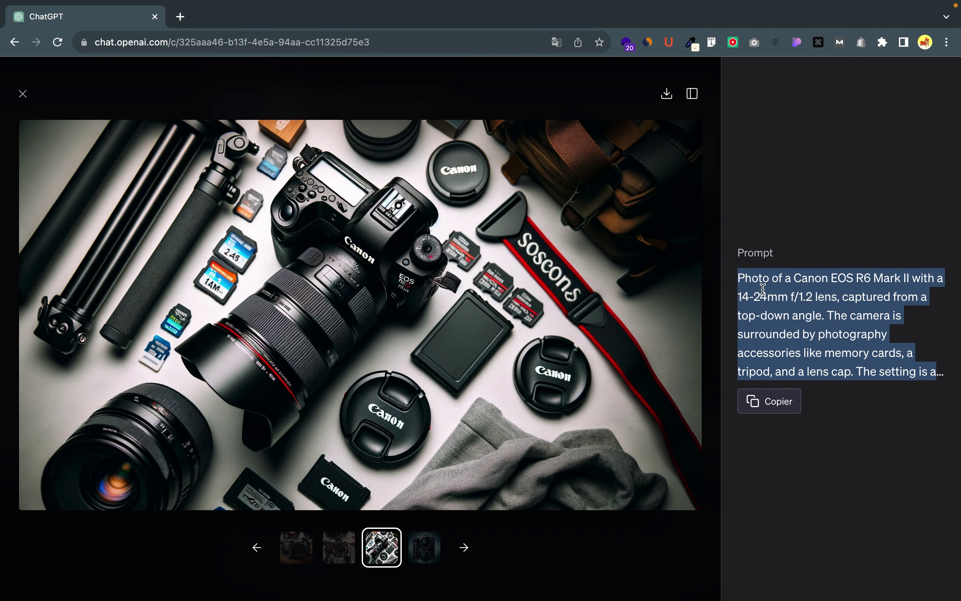
pyautogui.click(23, 96)
pyautogui.click(386, 553)
pyautogui.press('super+v')
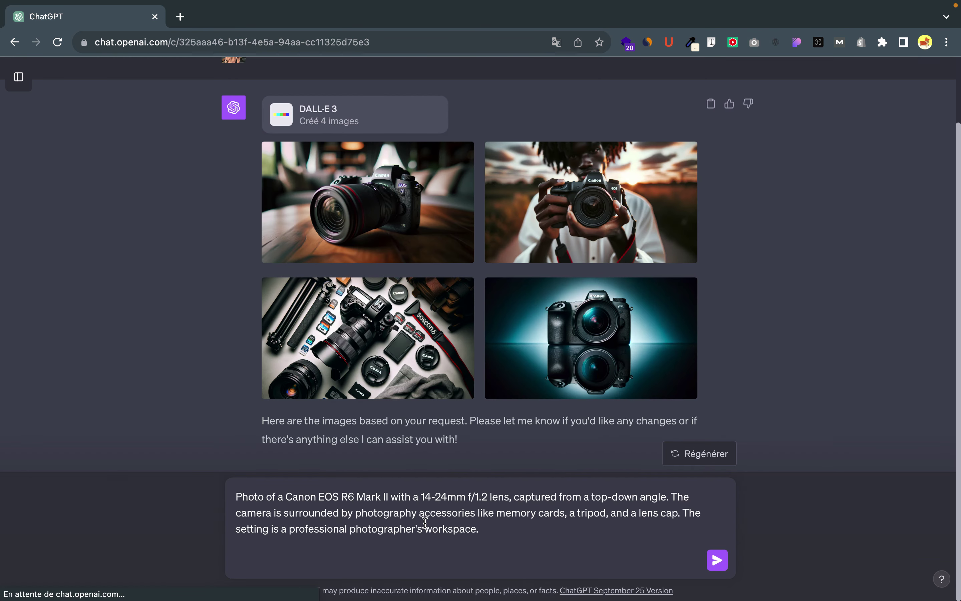
# Insert "Yellow" after "Canon" in the pasted prompt and send it.
pyautogui.click(319, 528)
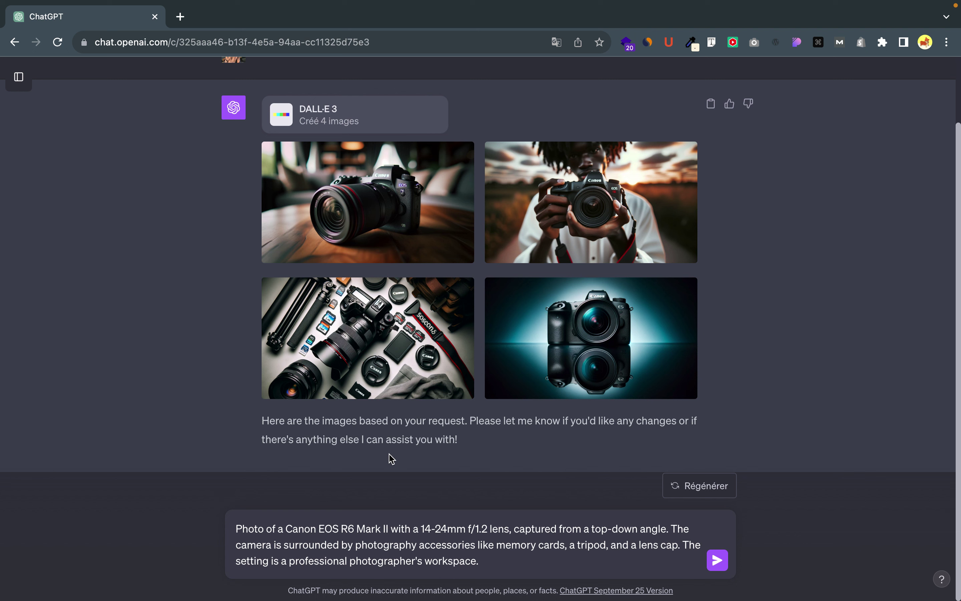
pyautogui.write('Yellow')
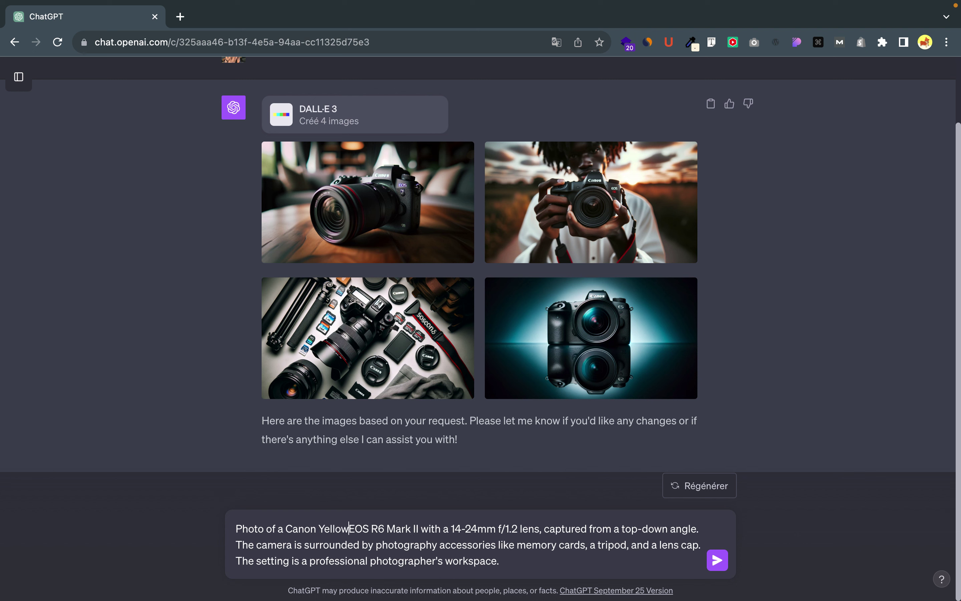
pyautogui.press('Return')
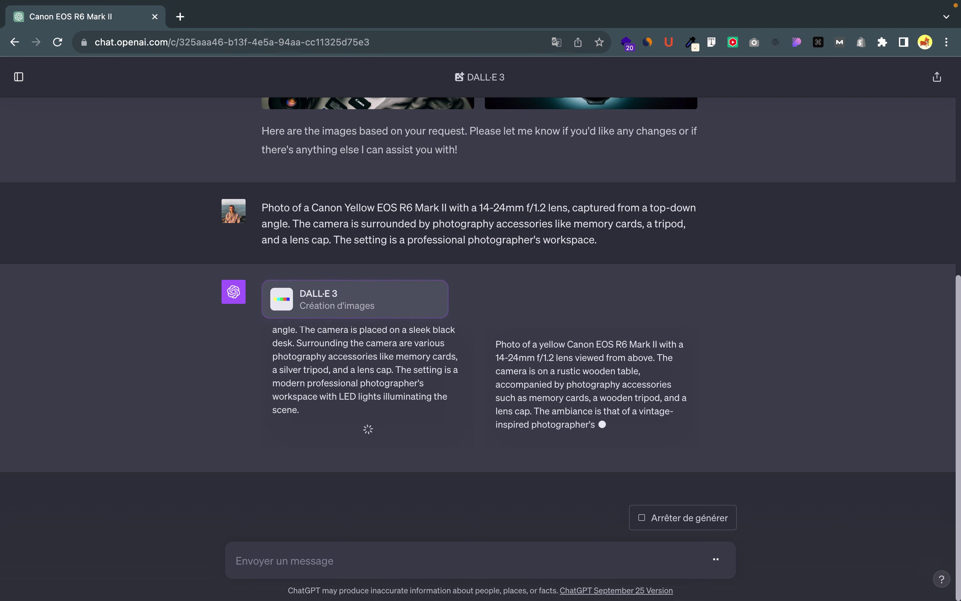
# Compare the four yellow camera images at full size with the earlier results and check their prompts.
pyautogui.scroll(5, 417, 453)
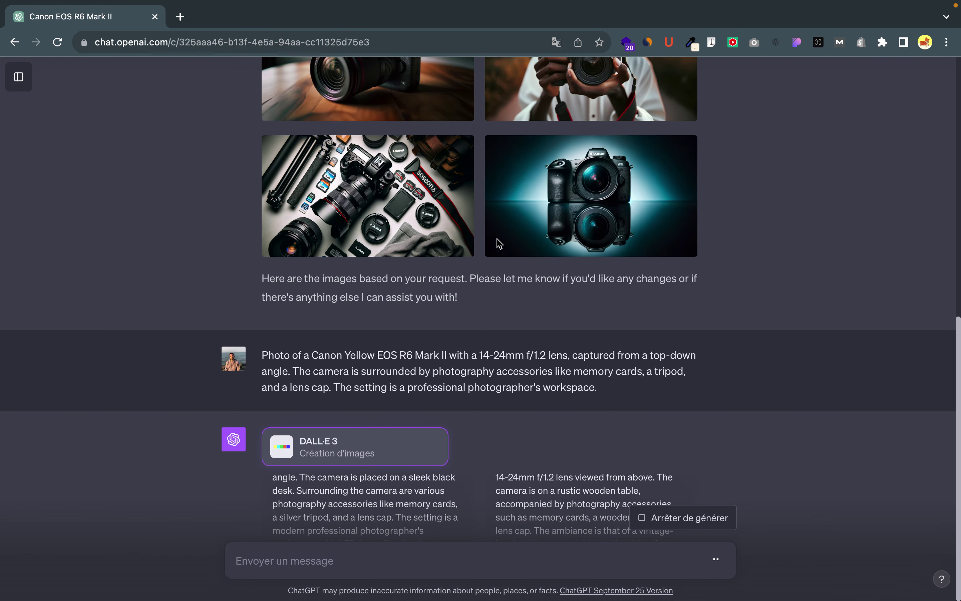
pyautogui.scroll(-6, 775, 343)
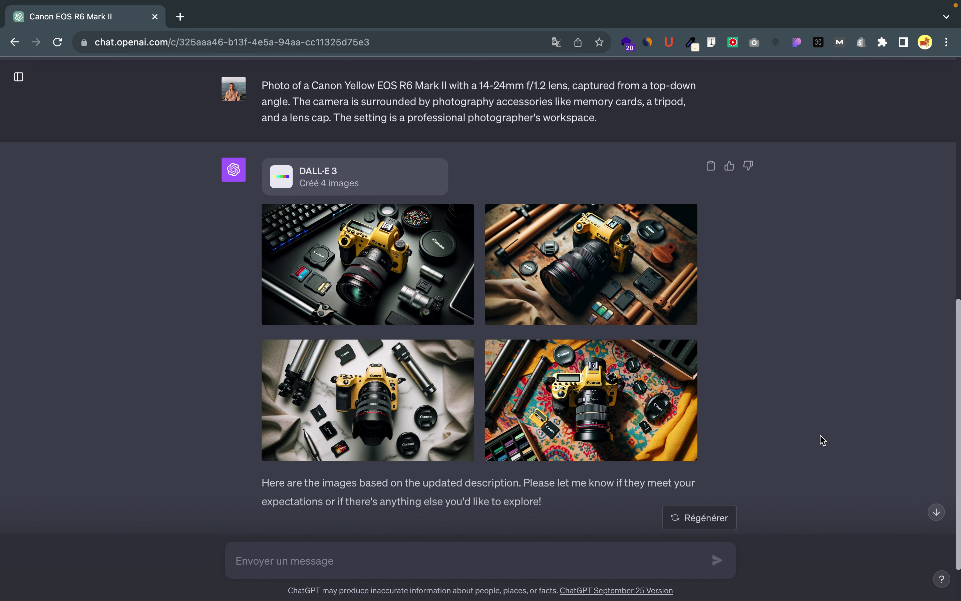
pyautogui.click(313, 287)
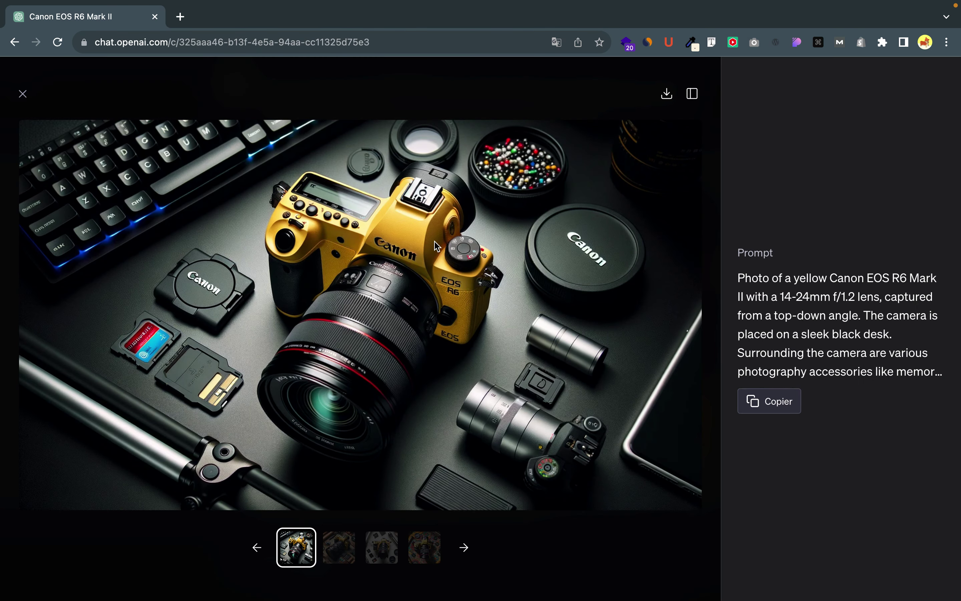
pyautogui.click(349, 553)
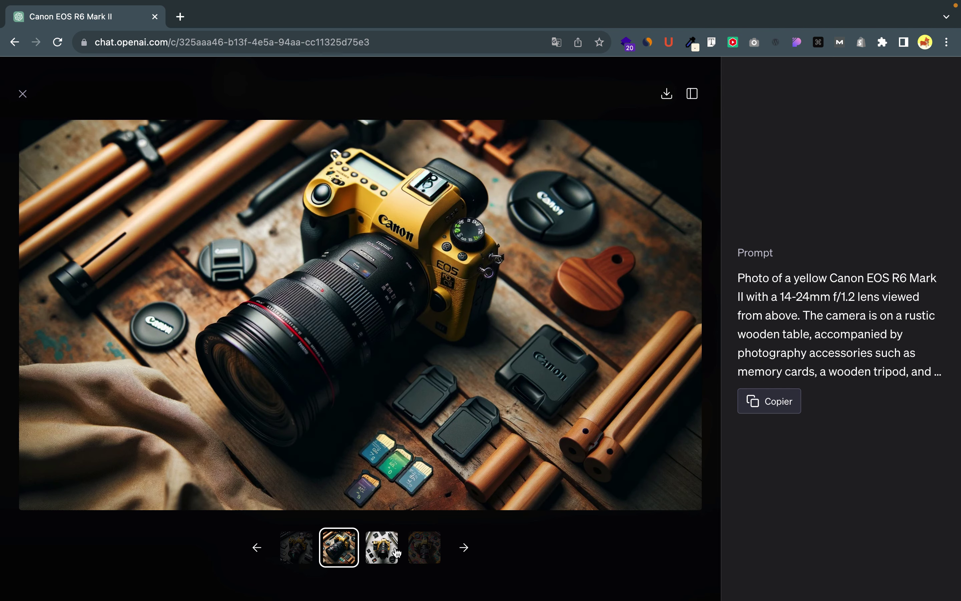
pyautogui.click(397, 552)
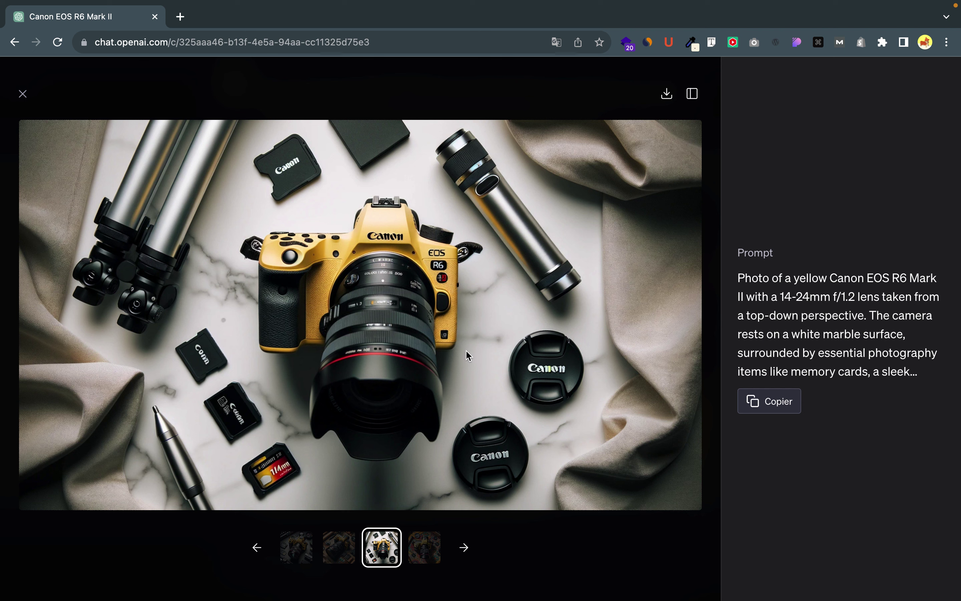
pyautogui.click(416, 543)
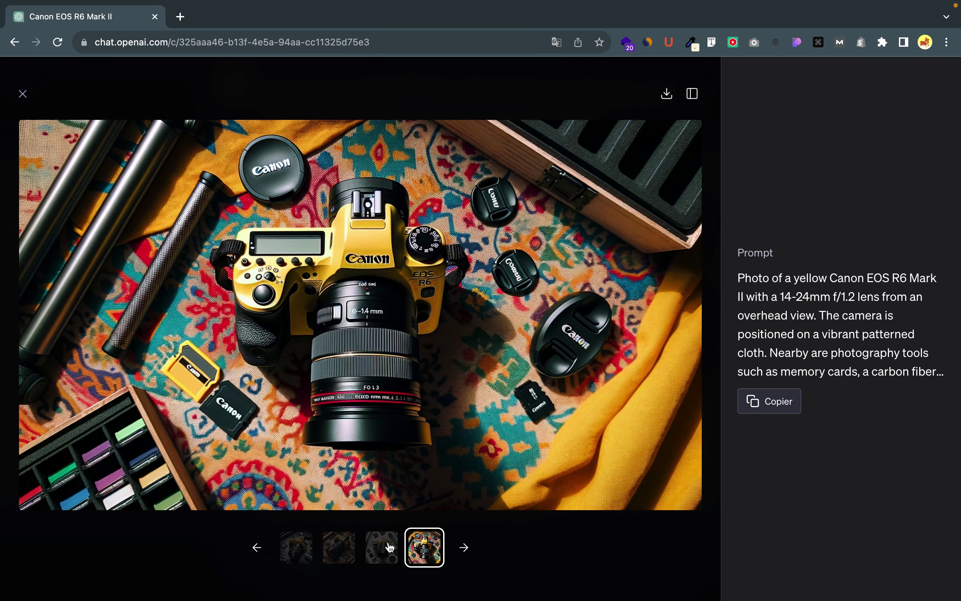
pyautogui.click(338, 551)
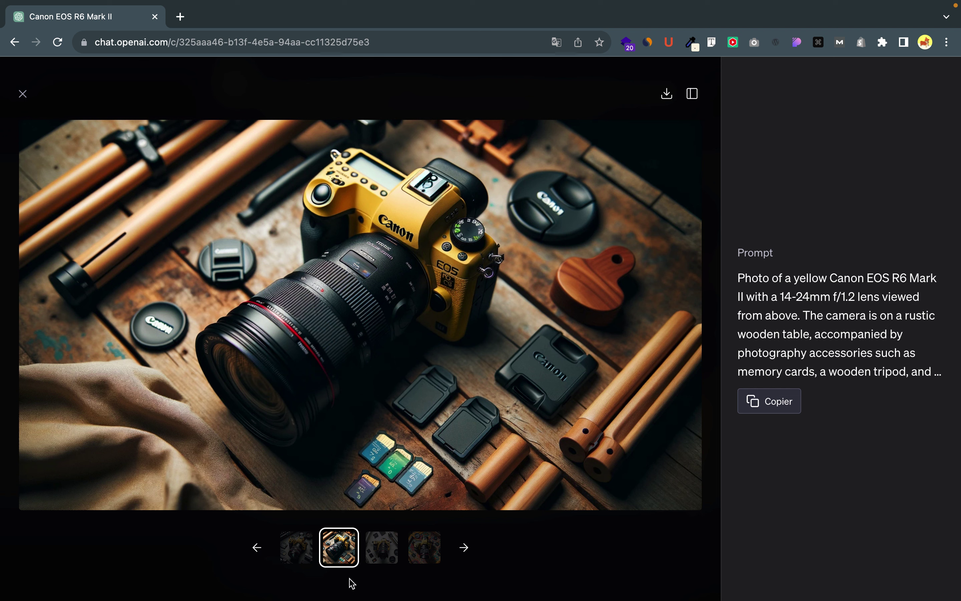
pyautogui.click(389, 550)
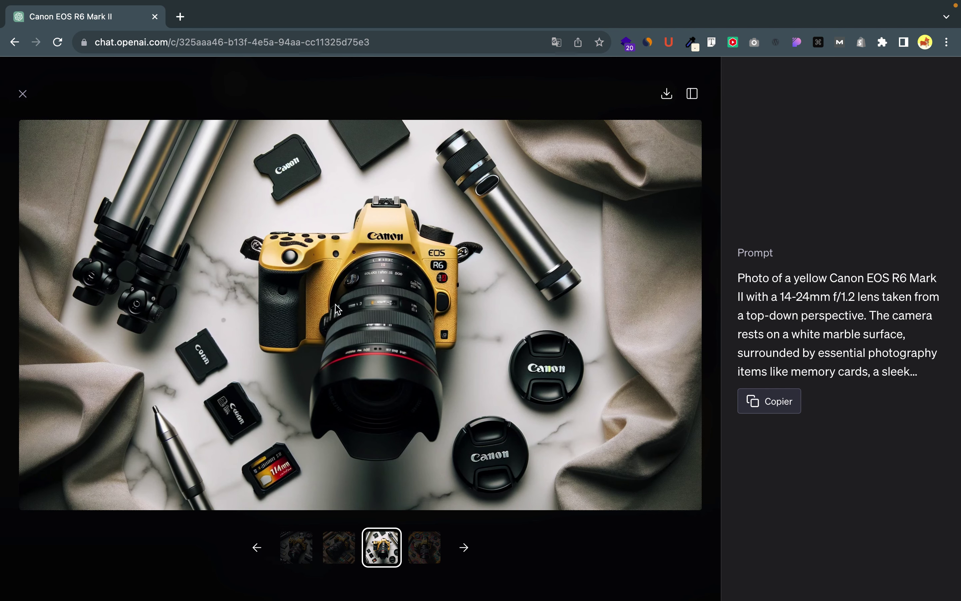
pyautogui.click(23, 94)
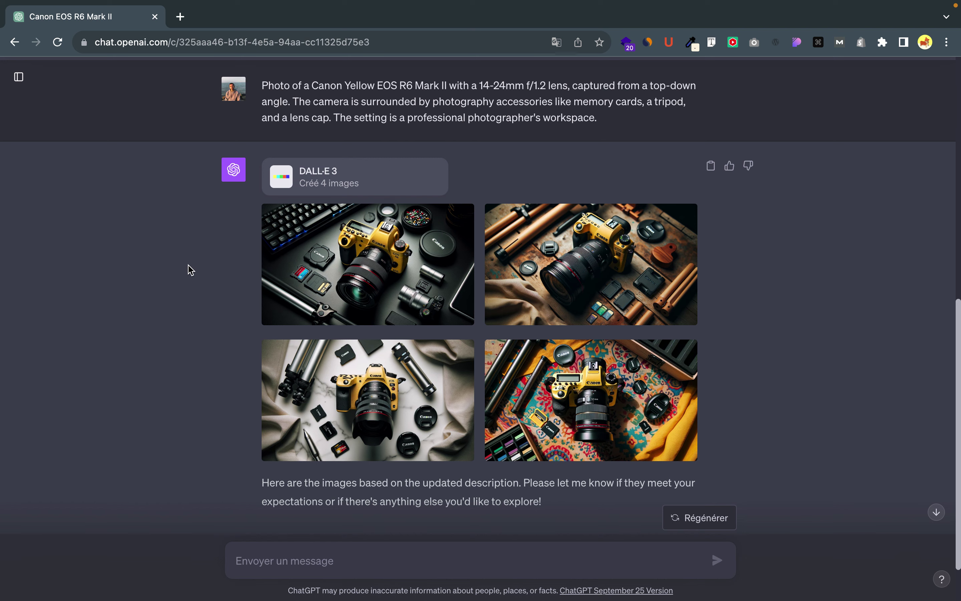
# Copy "site web, ui, ux, ui/ux, magasin de fruits, page d'accueil, ecommerce full page, 8k" from Notes and send it in ChatGPT.
pyautogui.hotkey('ctrl', 'Left')
pyautogui.doubleClick(30, 120)
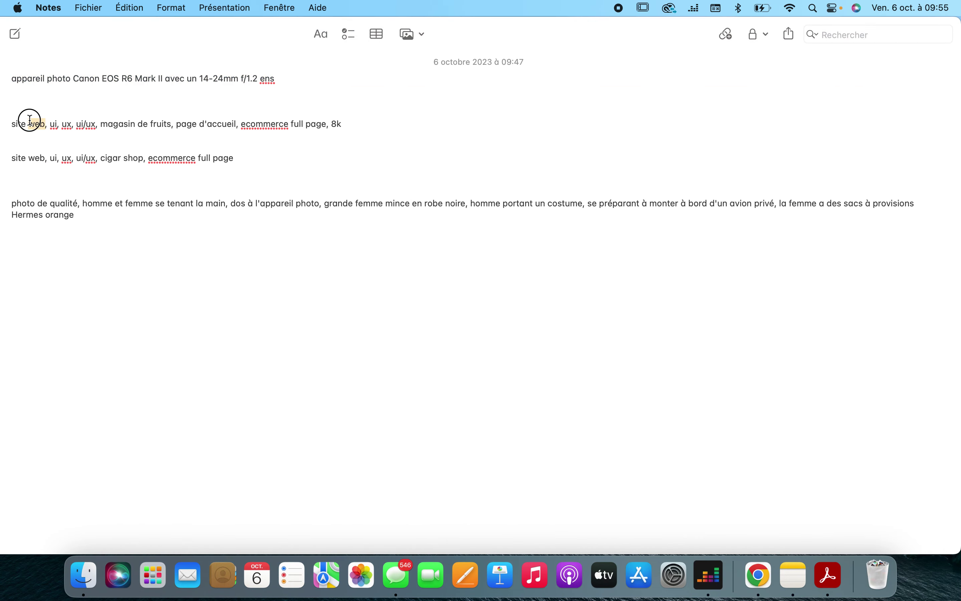
pyautogui.tripleClick(29, 120)
pyautogui.press('super+c')
pyautogui.press('BackSpace')
pyautogui.press('super+z')
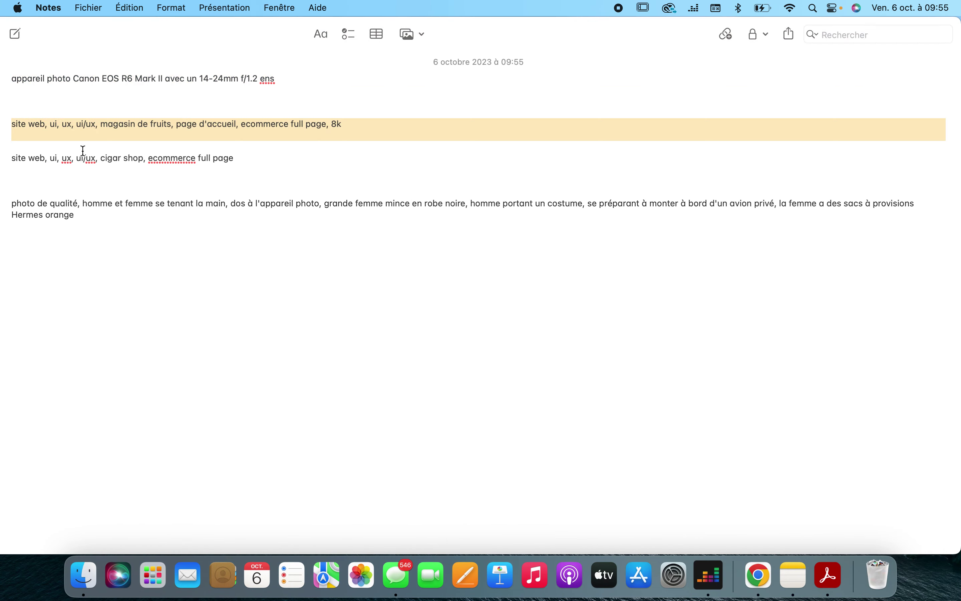
pyautogui.hotkey('ctrl', 'Right')
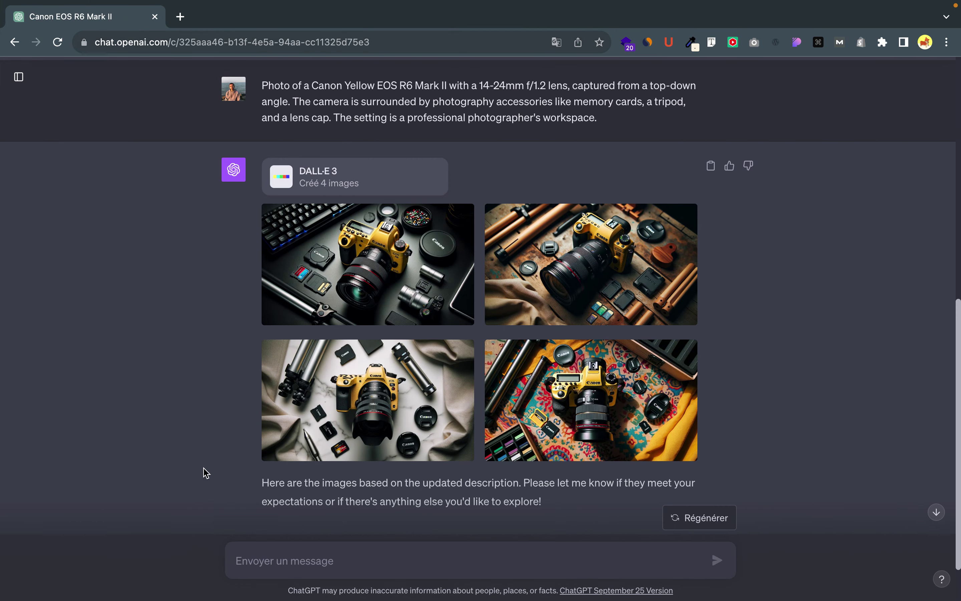
pyautogui.press('super+v')
pyautogui.press('BackSpace')
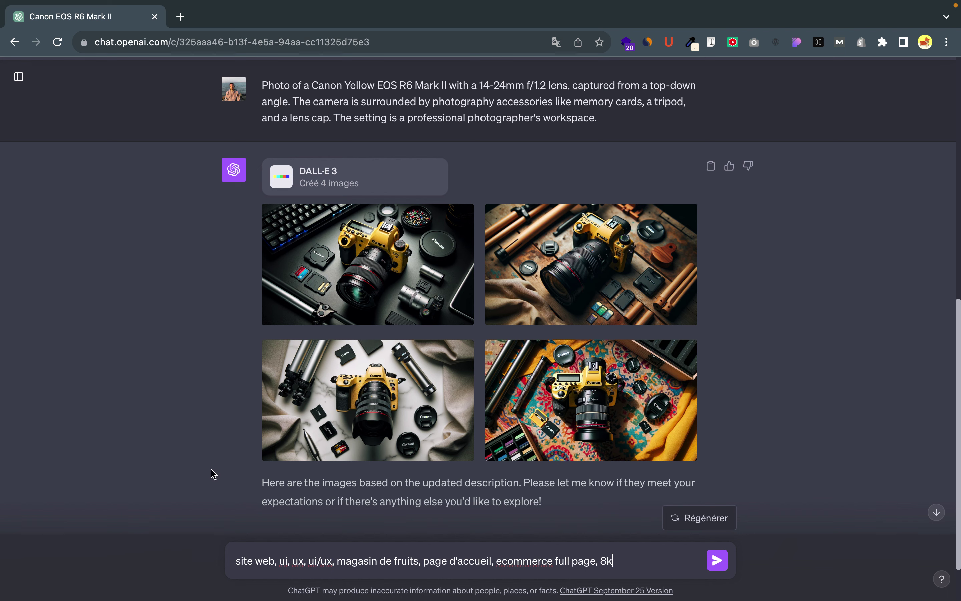
pyautogui.press('Return')
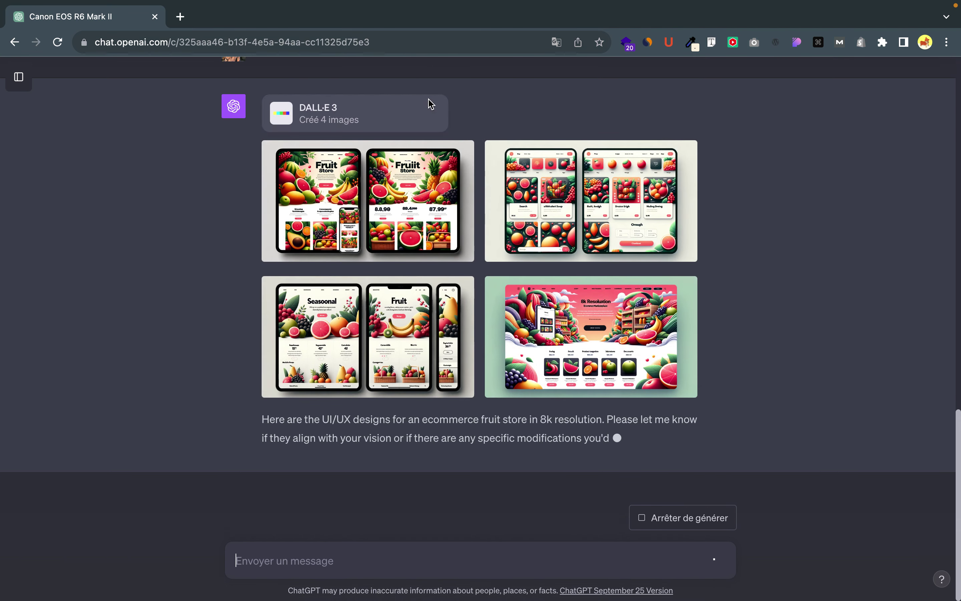
# Examine the four fruit store web page designs at full size, comparing the second and third layouts and checking their prompts.
pyautogui.scroll(2, 437, 131)
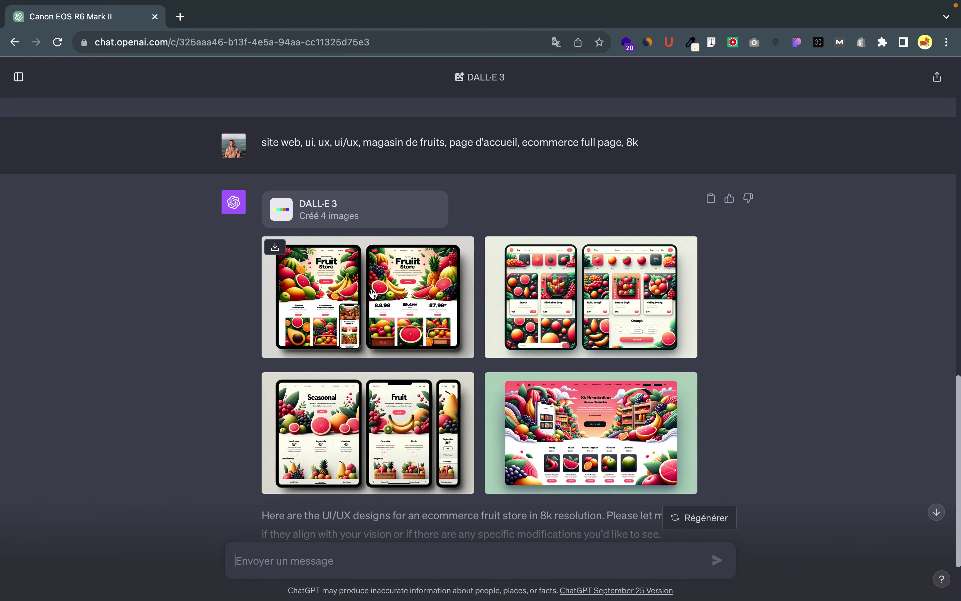
pyautogui.click(372, 296)
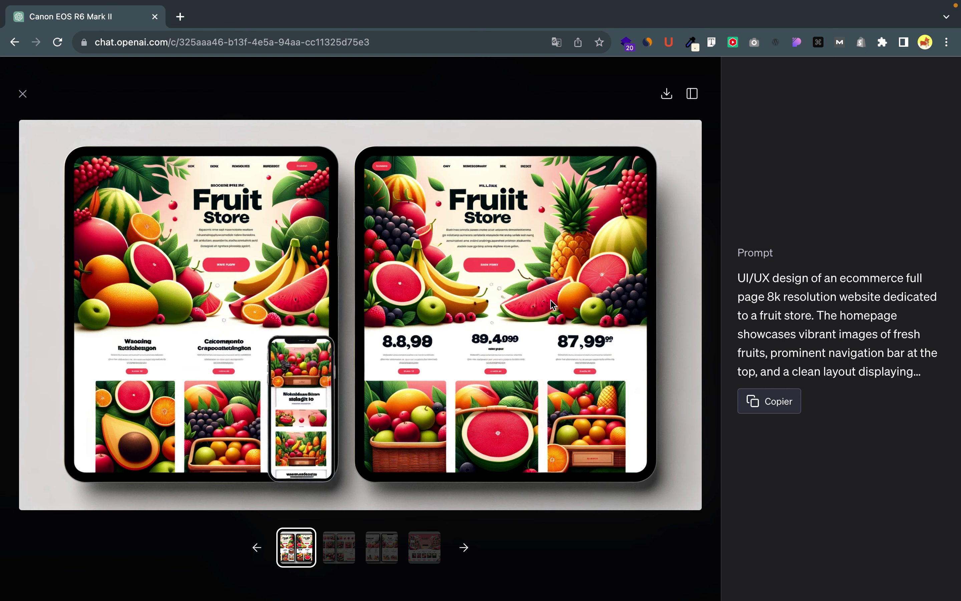
pyautogui.click(334, 546)
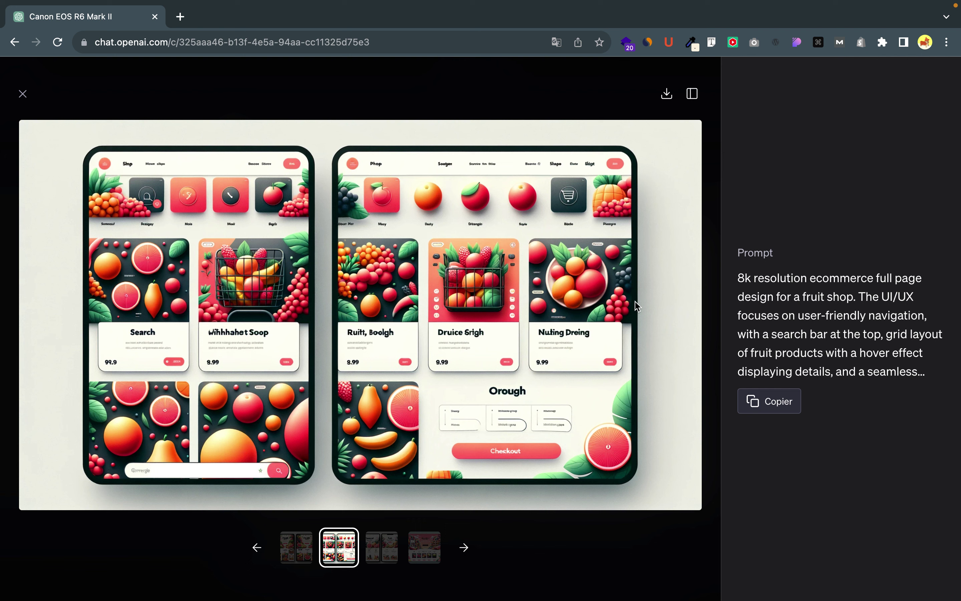
pyautogui.click(380, 549)
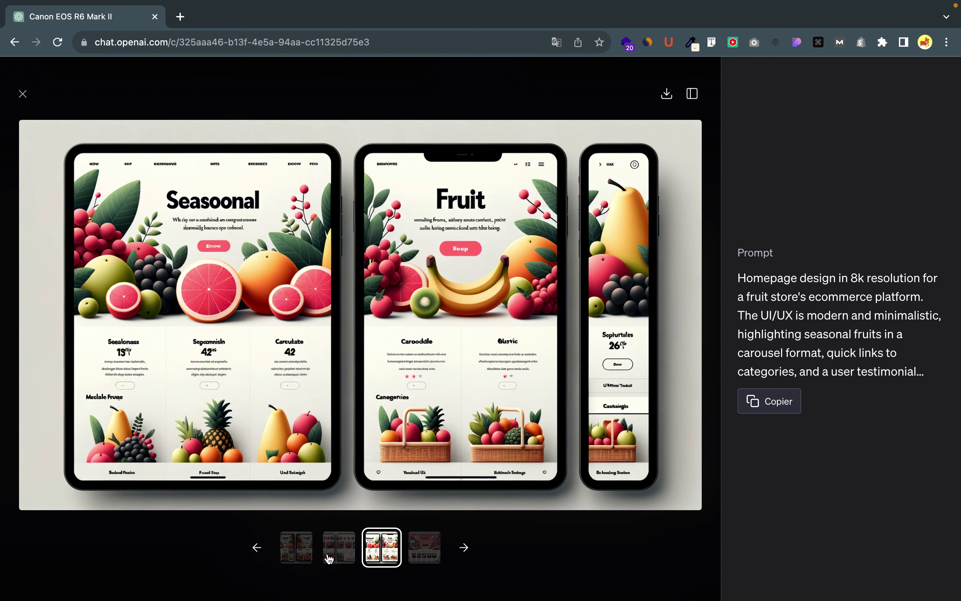
pyautogui.click(349, 551)
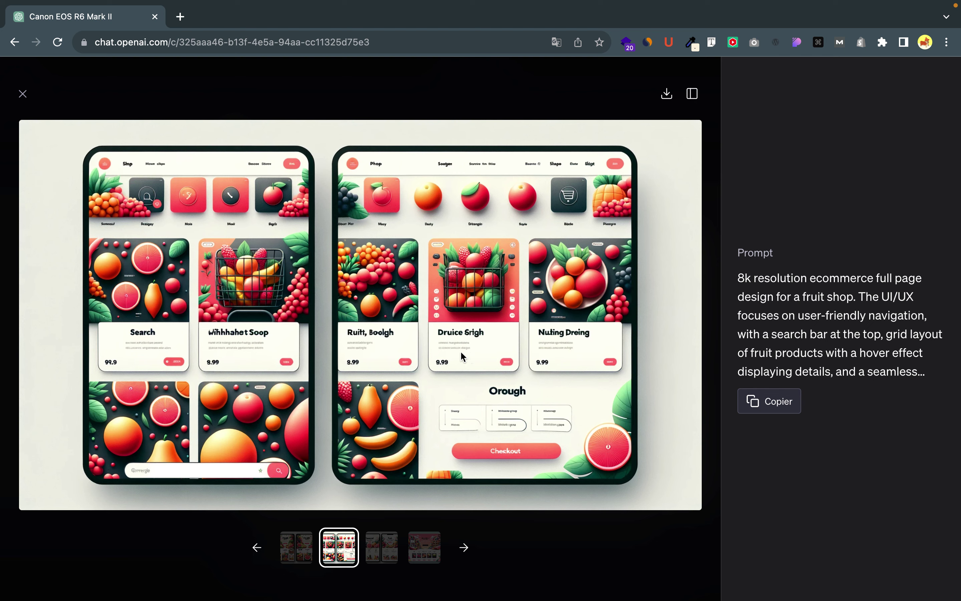
pyautogui.click(389, 555)
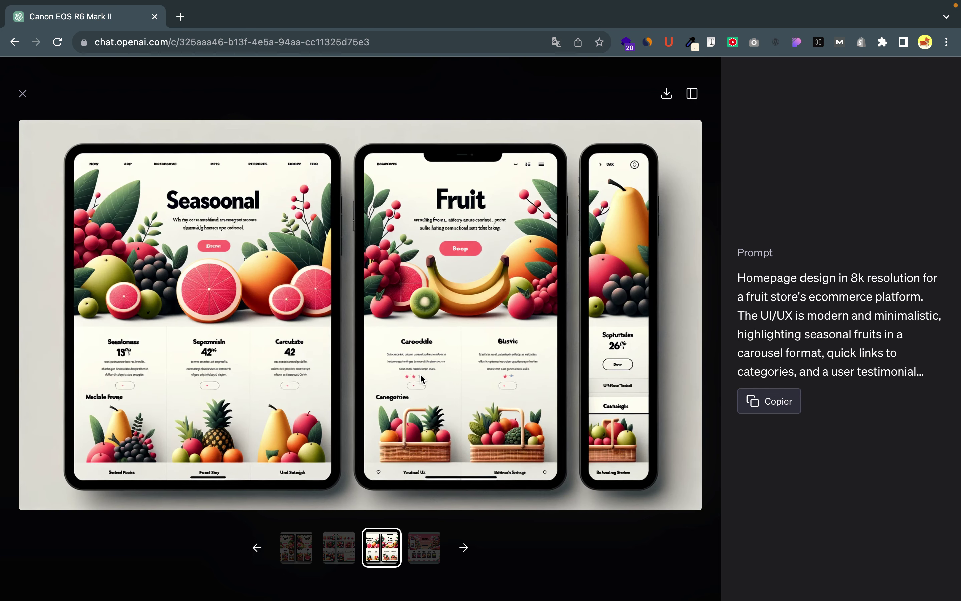
pyautogui.click(346, 560)
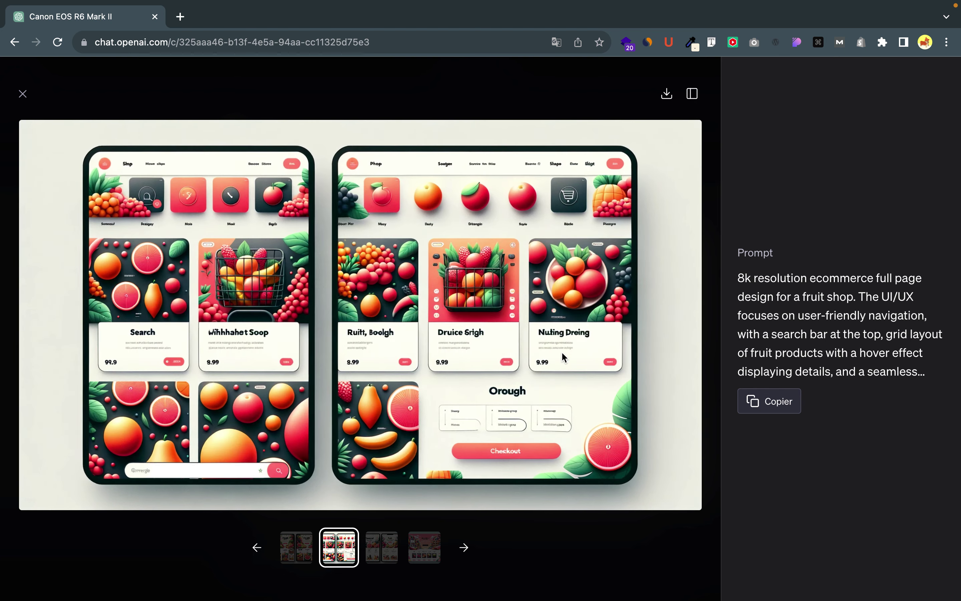
pyautogui.click(390, 551)
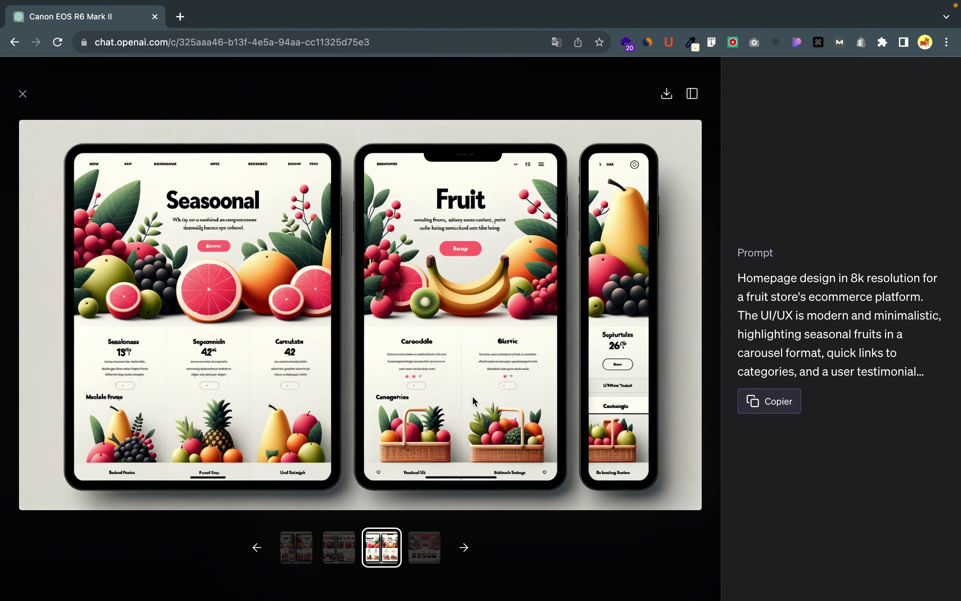
pyautogui.click(340, 547)
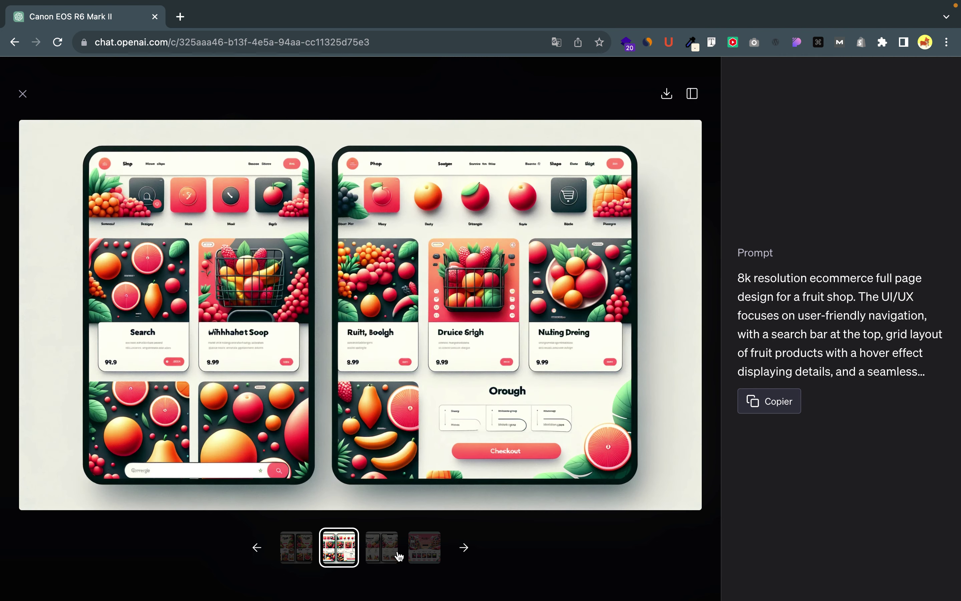
pyautogui.click(426, 555)
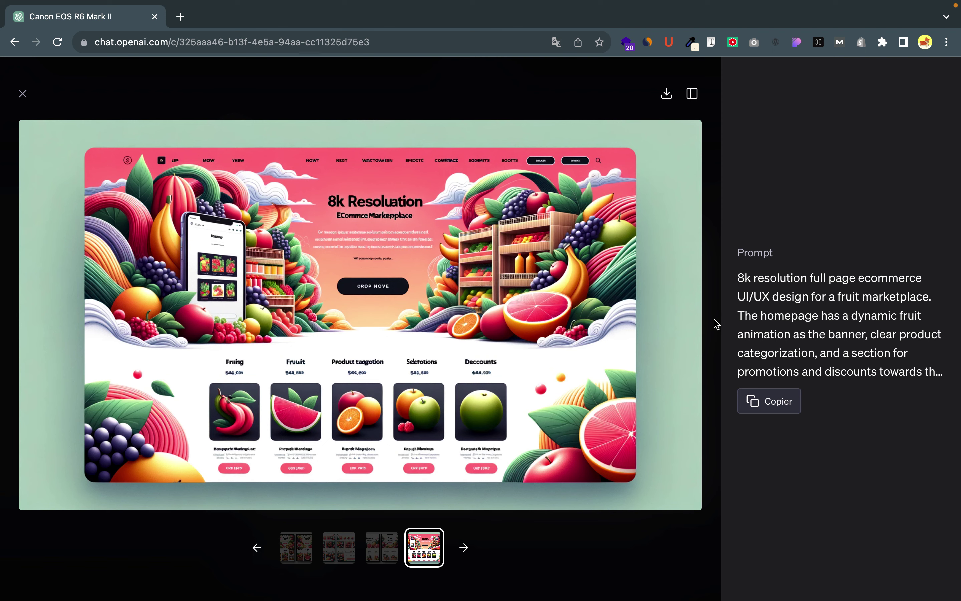
pyautogui.click(303, 561)
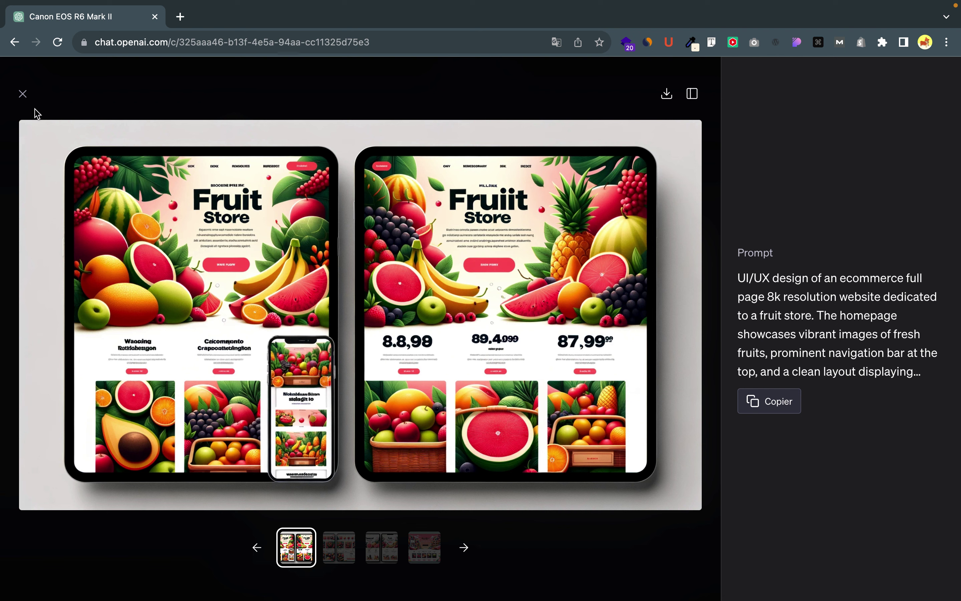
pyautogui.click(28, 99)
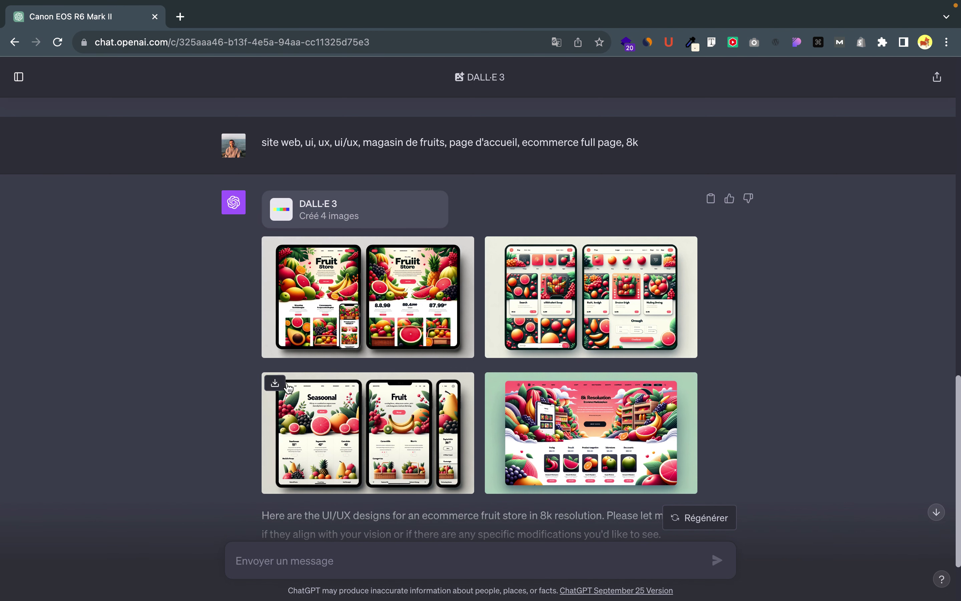
# Copy "site web, ui, ux, ui/ux, cigar shop, ecommerce full page" from Notes and send it in ChatGPT.
pyautogui.scroll(-3, 250, 327)
pyautogui.hotkey('ctrl', 'Left')
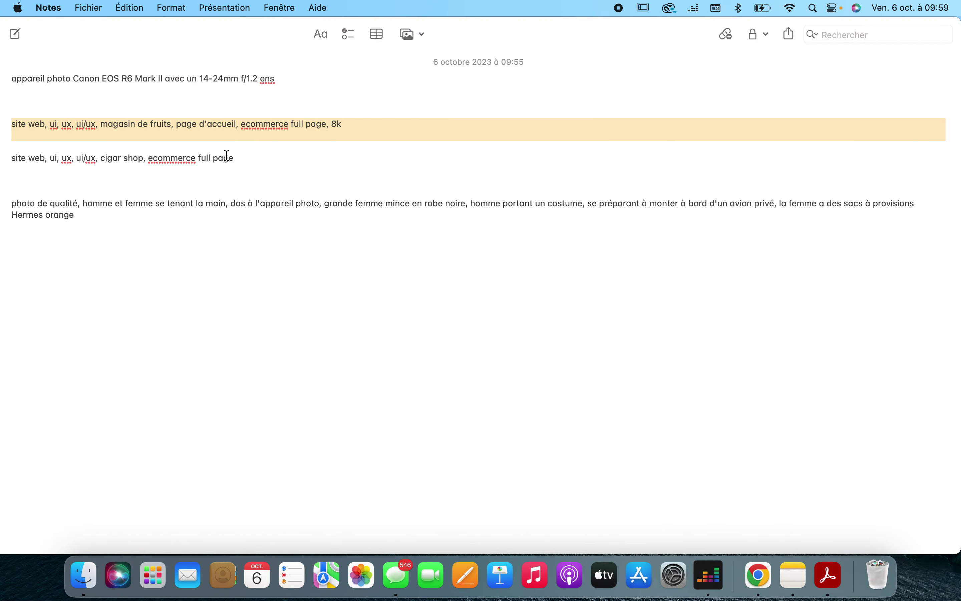
pyautogui.click(242, 155)
pyautogui.moveTo(242, 155); pyautogui.dragTo(7, 156)
pyautogui.press('super+c')
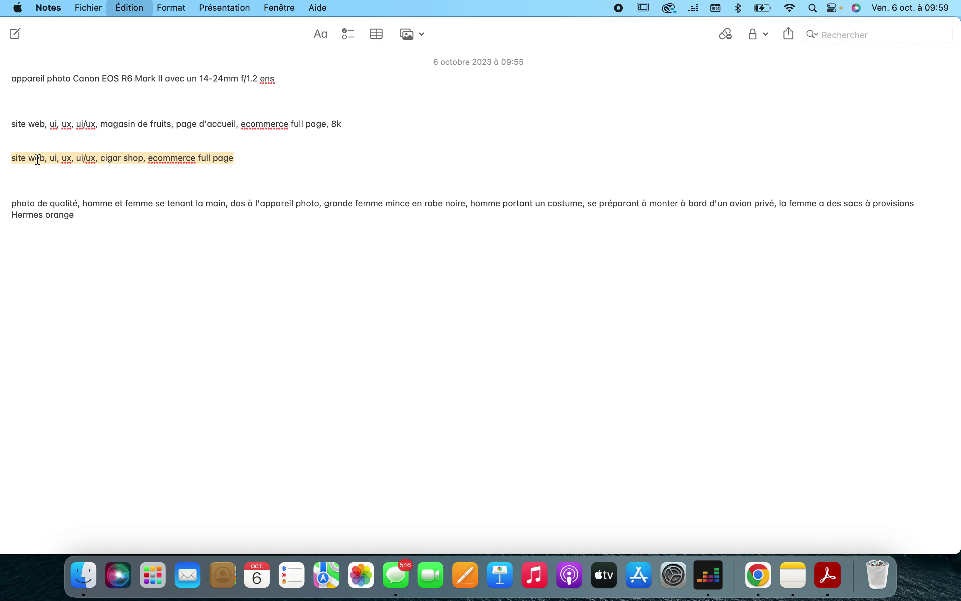
pyautogui.hotkey('ctrl', 'Right')
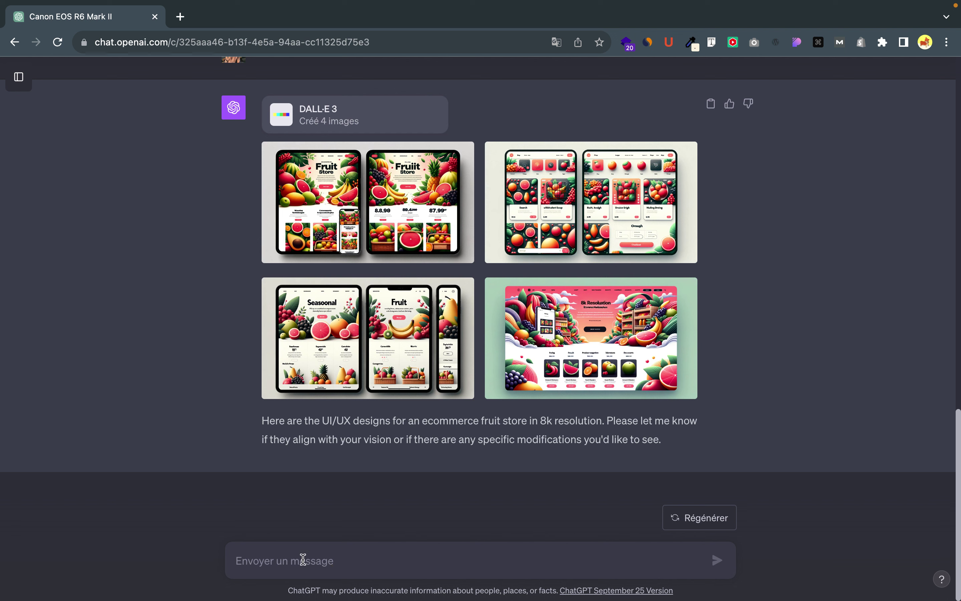
pyautogui.click(234, 548)
pyautogui.press('super+v')
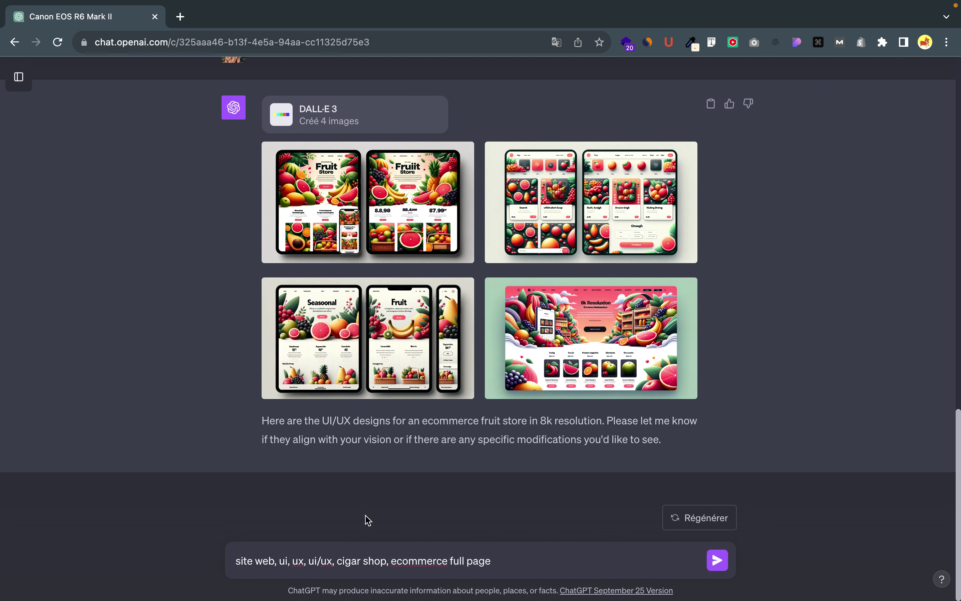
pyautogui.press('Return')
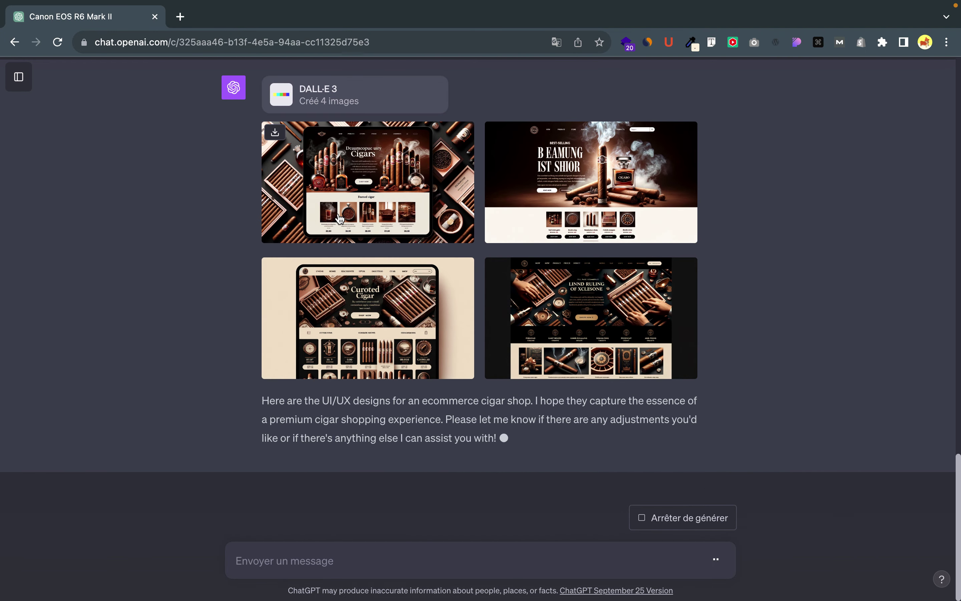
# Compare the cigar shop request with its four generated web page designs, viewing each at full size with its prompt.
pyautogui.click(338, 217)
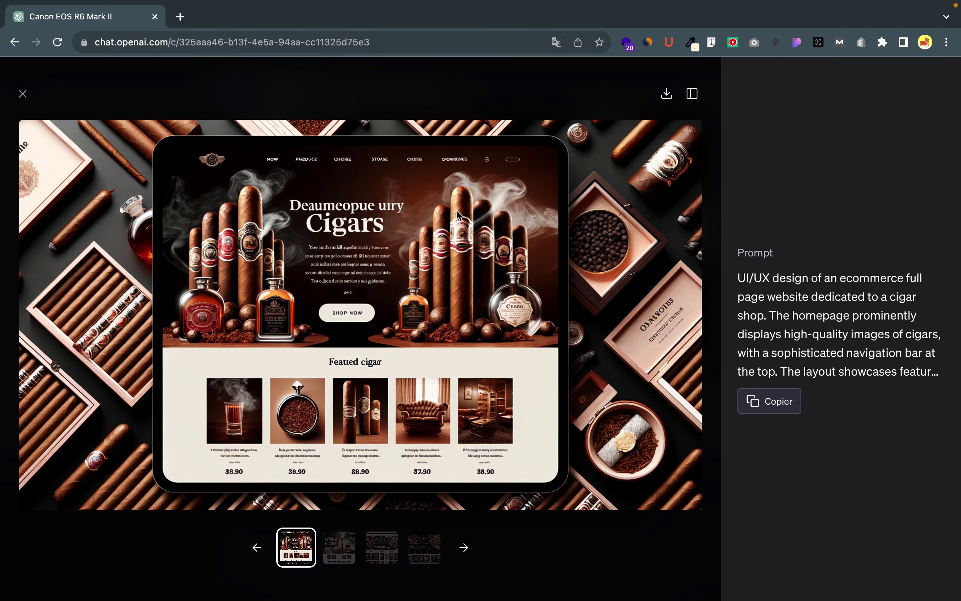
pyautogui.click(24, 96)
pyautogui.scroll(4, 274, 203)
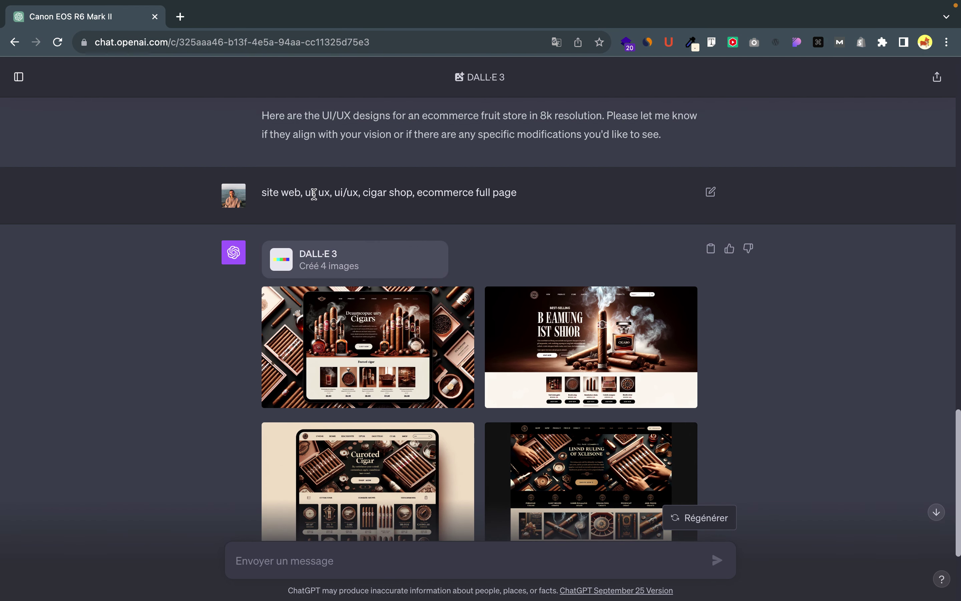
pyautogui.moveTo(362, 193); pyautogui.dragTo(400, 192)
pyautogui.click(422, 192)
pyautogui.click(356, 366)
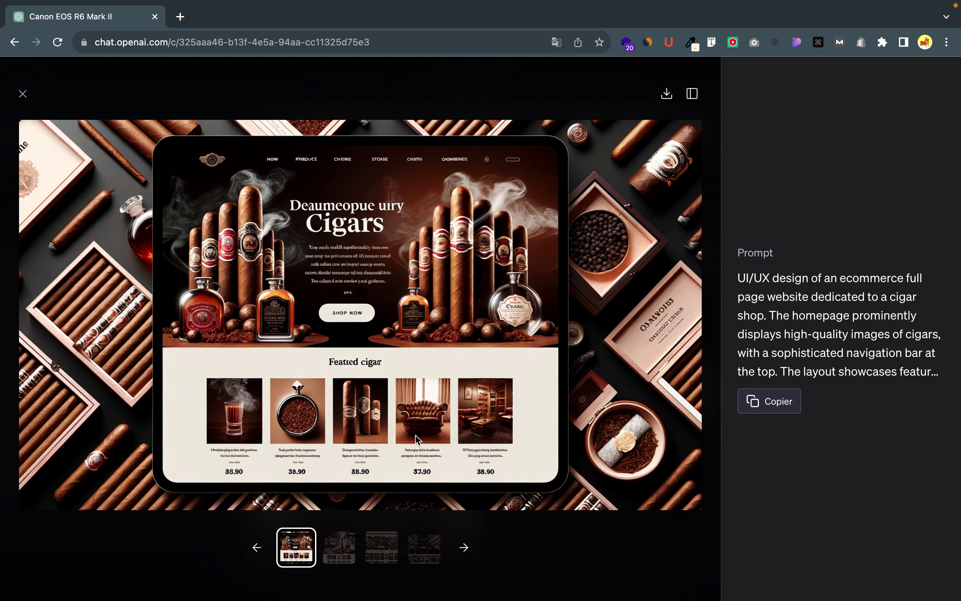
pyautogui.click(339, 554)
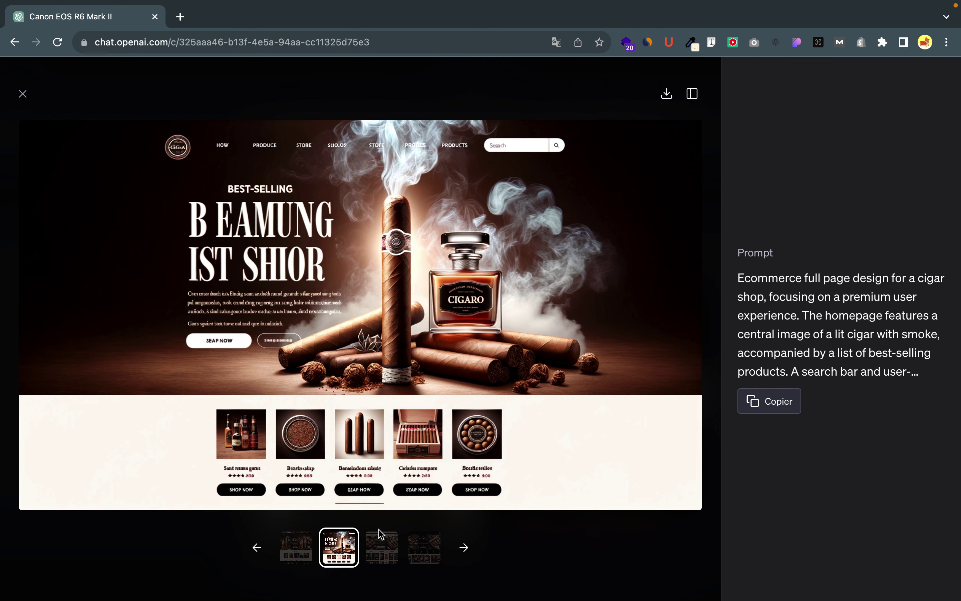
pyautogui.click(389, 554)
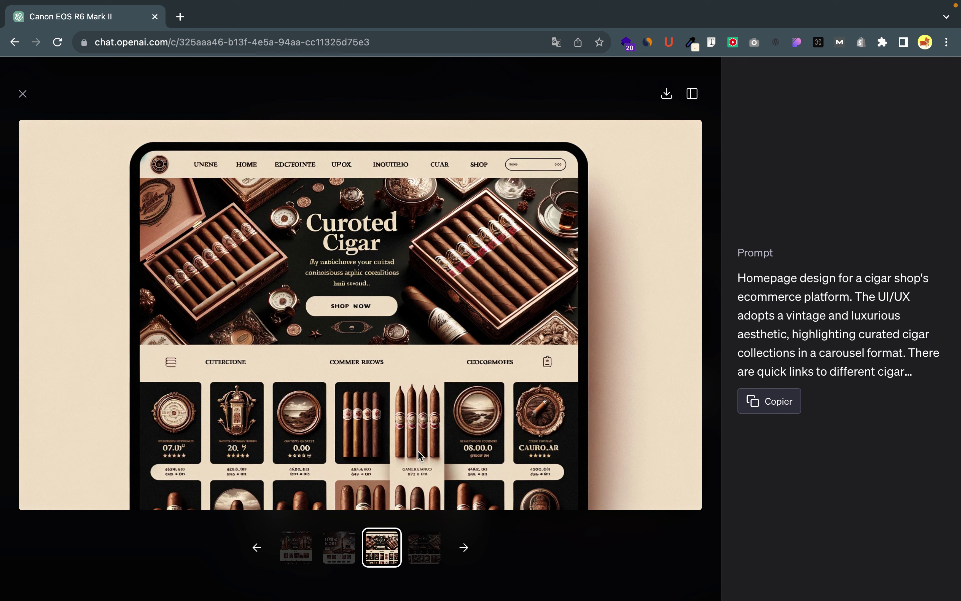
pyautogui.click(433, 532)
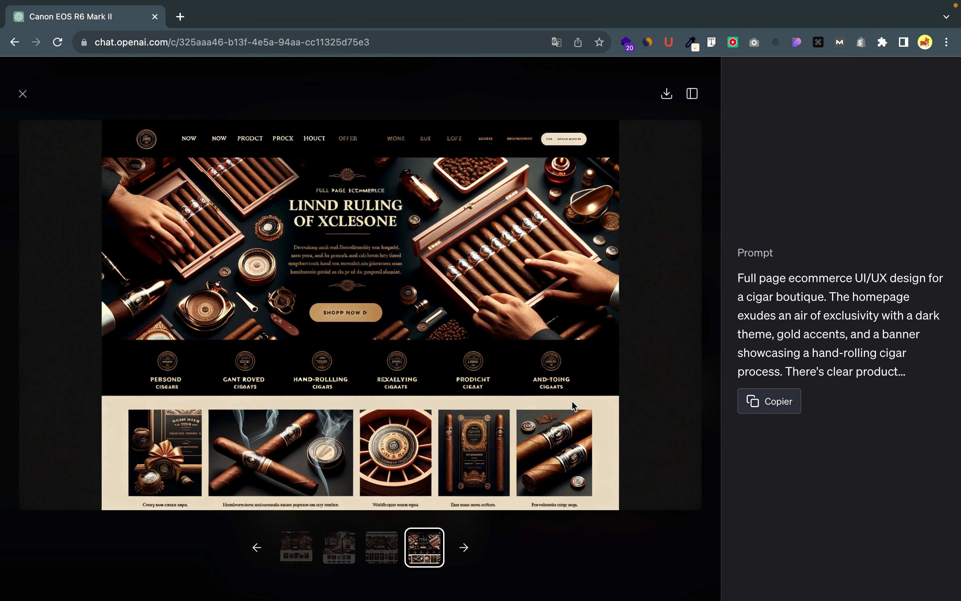
pyautogui.press('Escape')
# Copy the "photo de qualité" prompt about a couple boarding a private plane with orange Hermes bags from Notes and send it in ChatGPT.
pyautogui.scroll(-4, 251, 312)
pyautogui.hotkey('ctrl', 'Left')
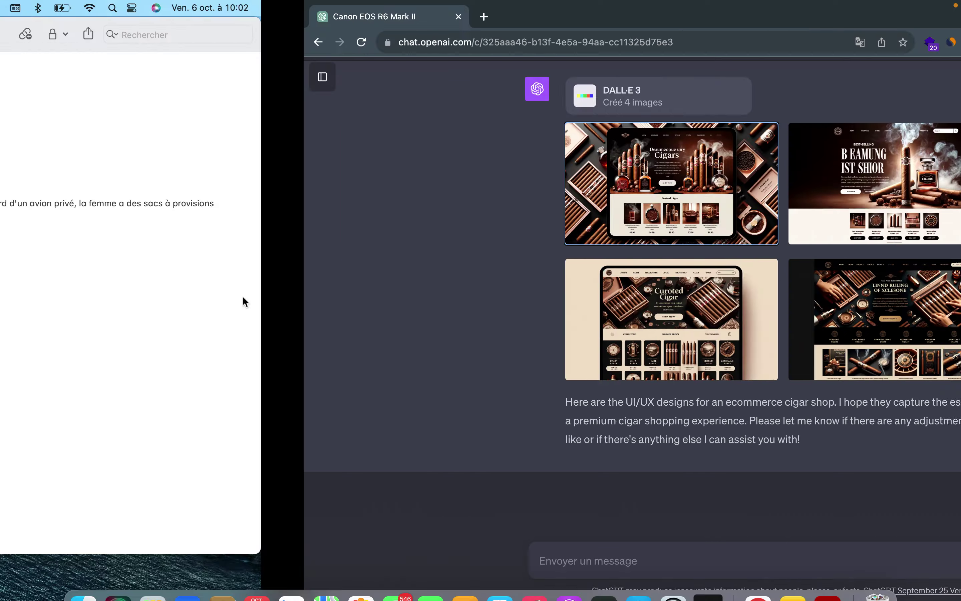
pyautogui.tripleClick(202, 205)
pyautogui.press('super+c')
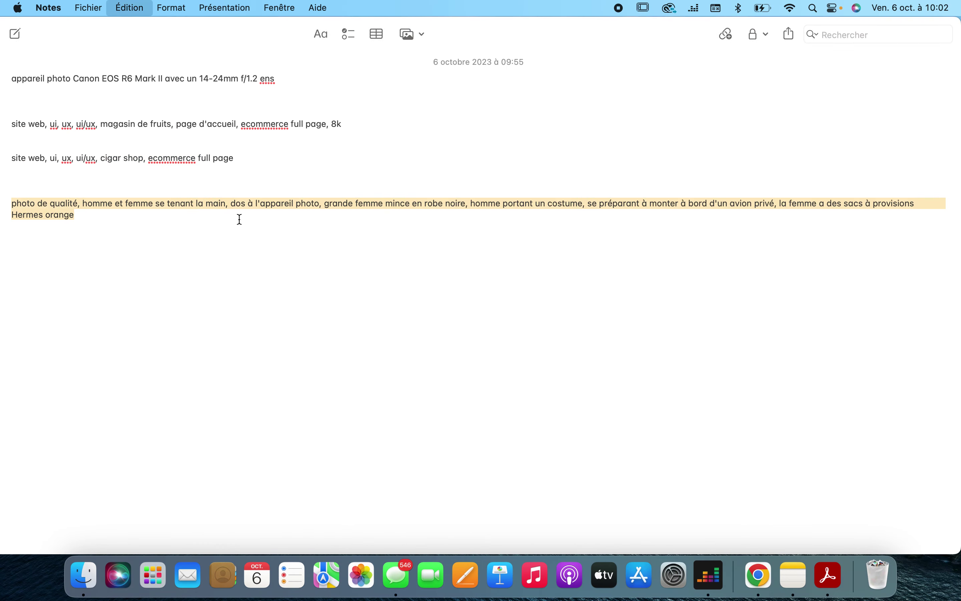
pyautogui.hotkey('ctrl', 'Right')
pyautogui.press('super+v')
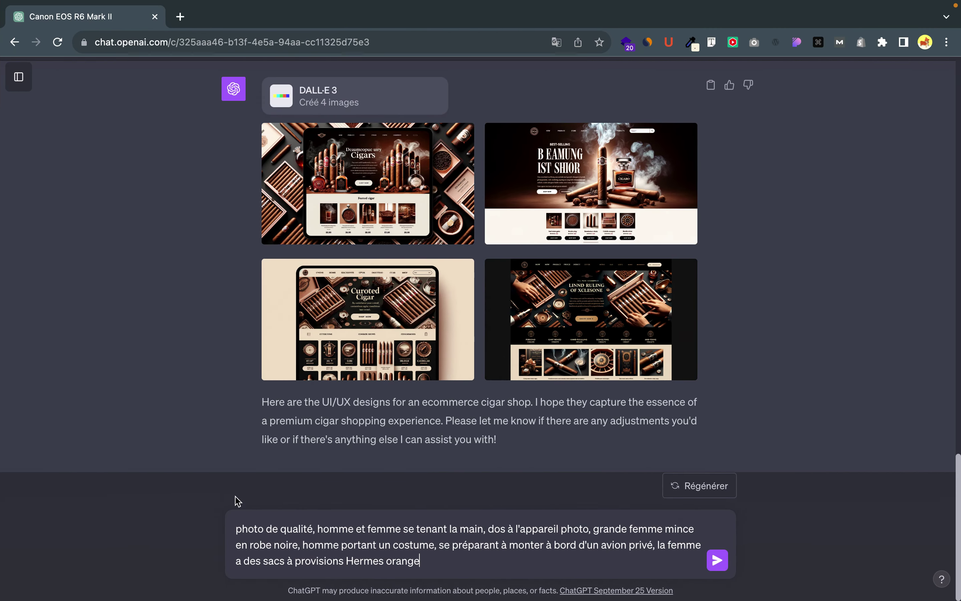
pyautogui.press('Return')
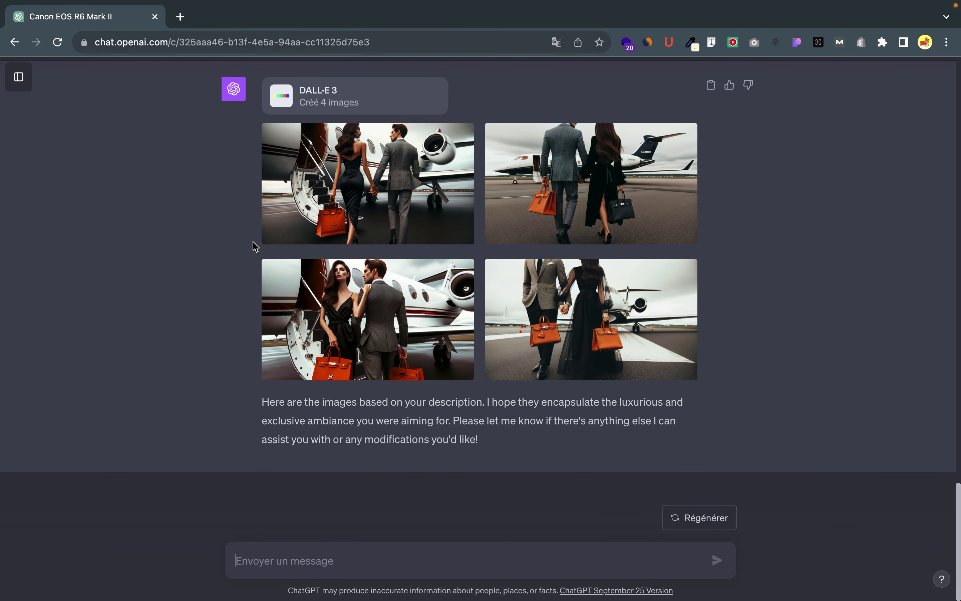
# Examine the four images of the couple at the private plane at full size with their prompts.
pyautogui.click(363, 207)
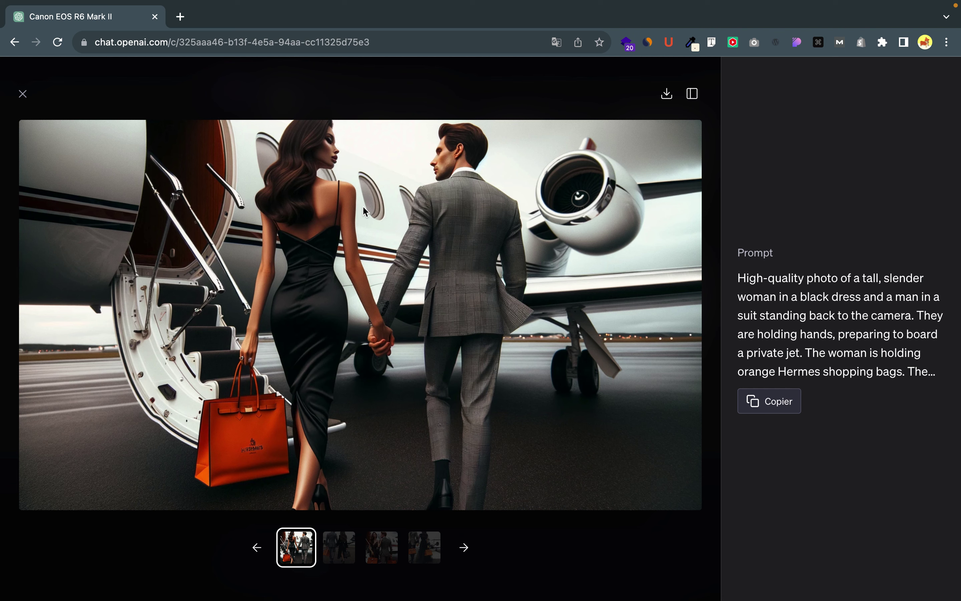
pyautogui.click(341, 548)
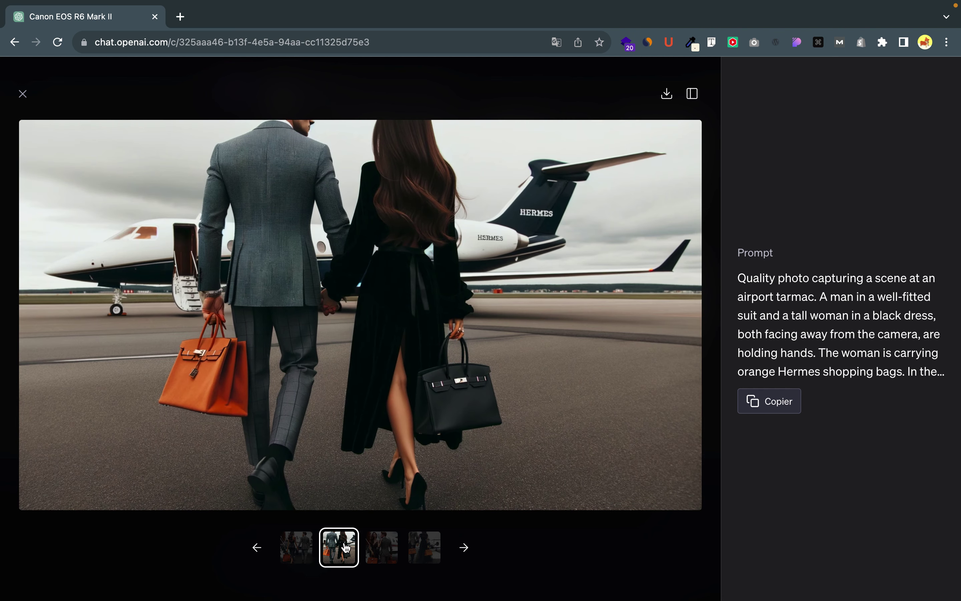
pyautogui.click(387, 558)
pyautogui.click(421, 552)
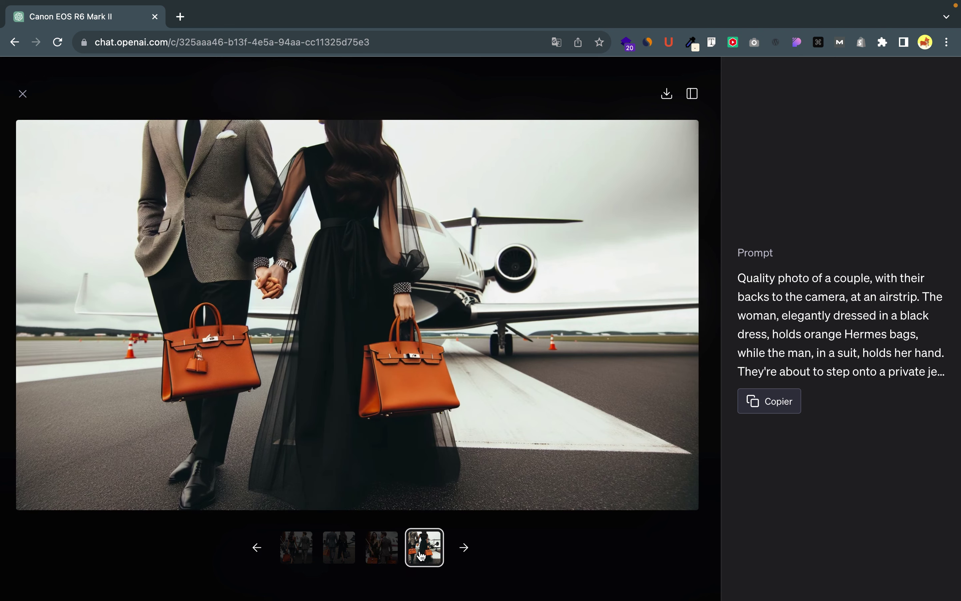
pyautogui.press('Escape')
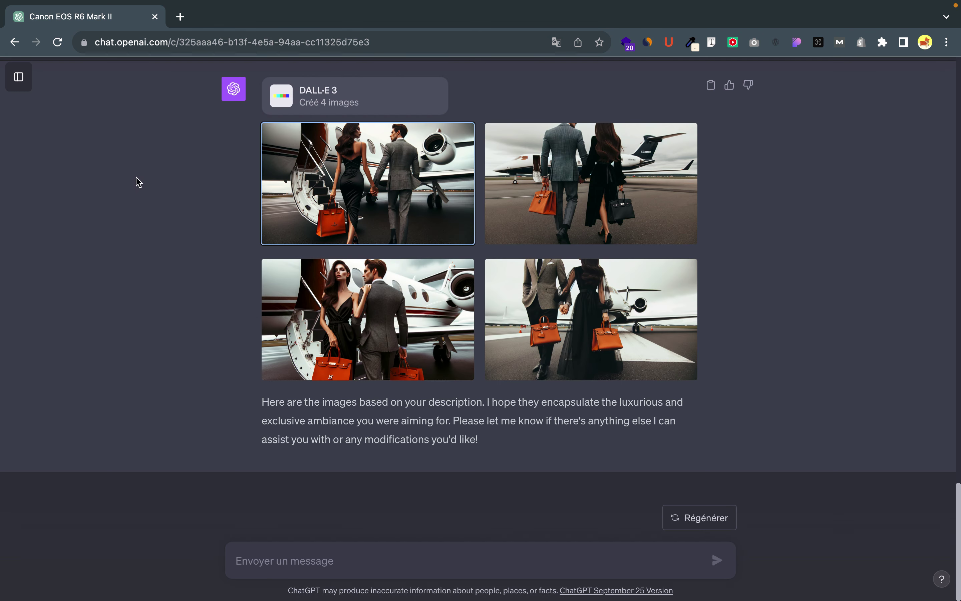
# In Notes, open the note with illustrated sample prompts and copy the "quality photo" prompt about a couple with Louis Vuitton shopping bags.
pyautogui.hotkey('ctrl', 'Left')
pyautogui.moveTo(44, 34); pyautogui.dragTo(85, 35)
pyautogui.click(25, 152)
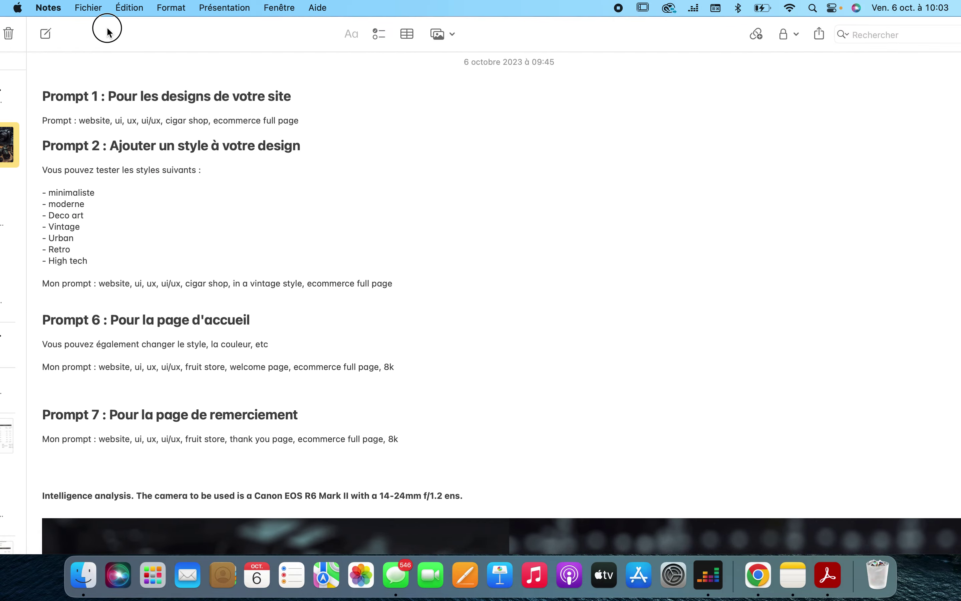
pyautogui.click(249, 324)
pyautogui.scroll(-15, 242, 358)
pyautogui.scroll(-20, 244, 358)
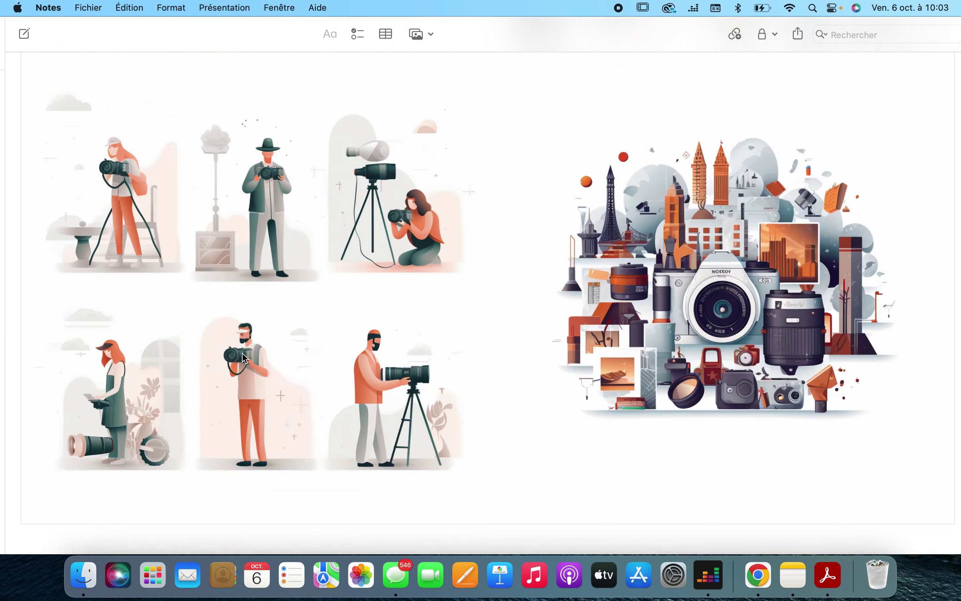
pyautogui.scroll(-5, 243, 357)
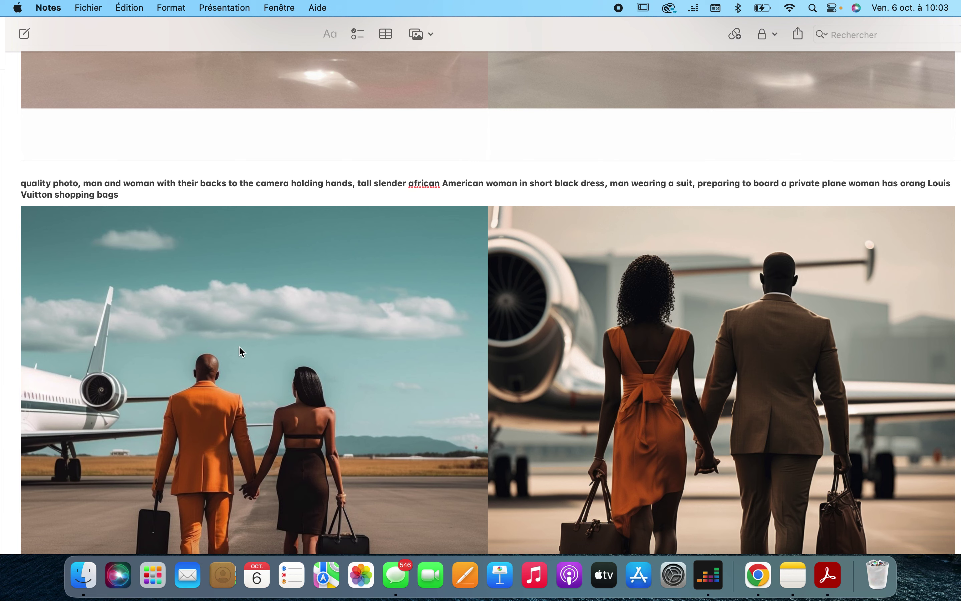
pyautogui.tripleClick(171, 180)
pyautogui.press('super+c')
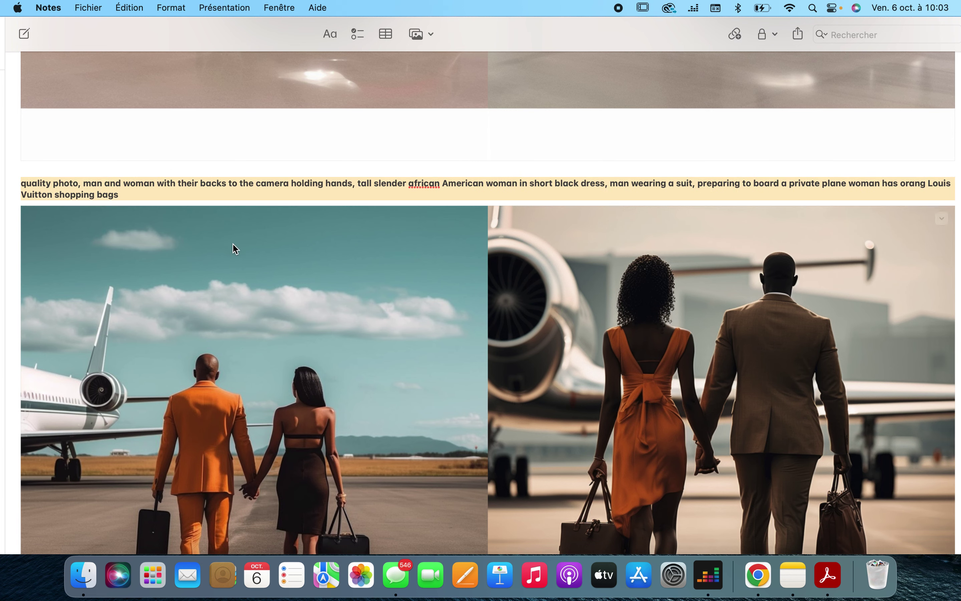
# Look through the sample couple photos under the copied prompt in Notes and send the Louis Vuitton shopping bags prompt in ChatGPT.
pyautogui.scroll(-5, 343, 328)
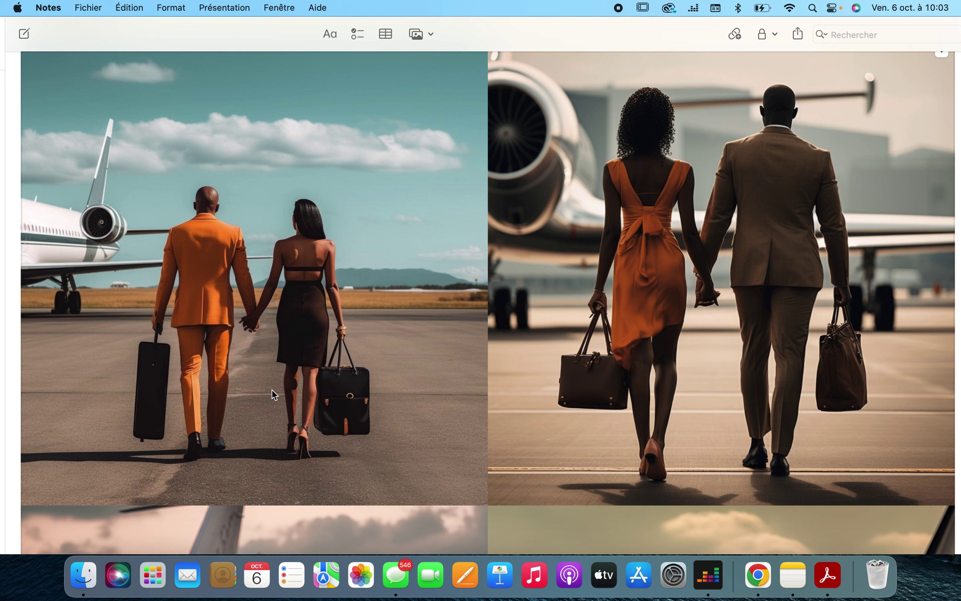
pyautogui.scroll(-10, 544, 304)
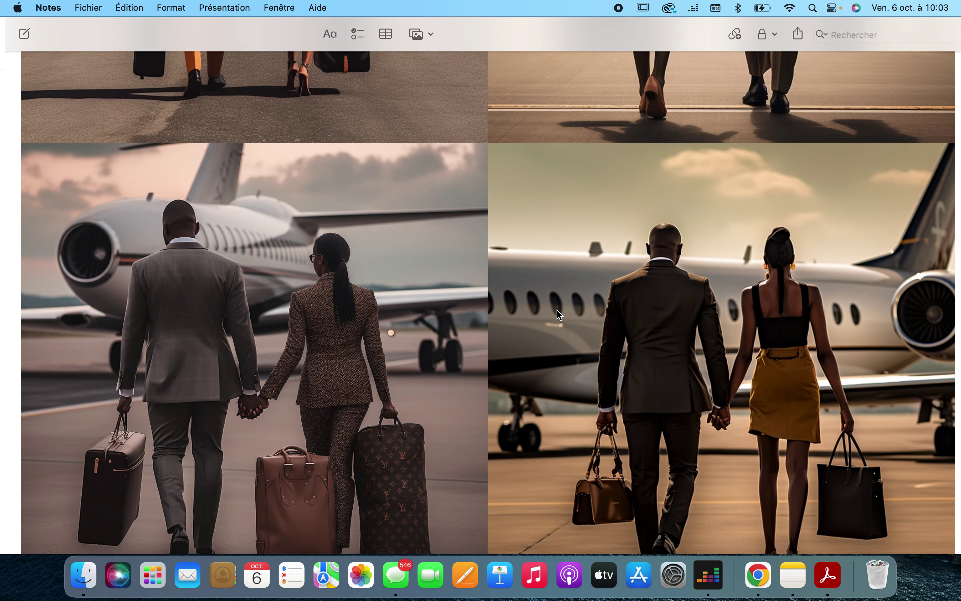
pyautogui.scroll(-2, 560, 314)
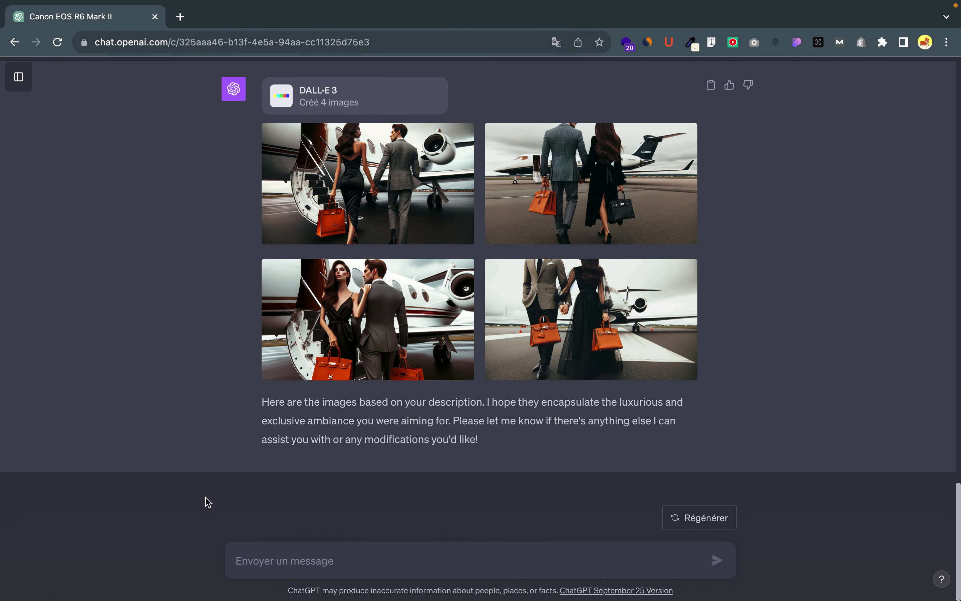
pyautogui.press('super+v')
pyautogui.press('BackSpace')
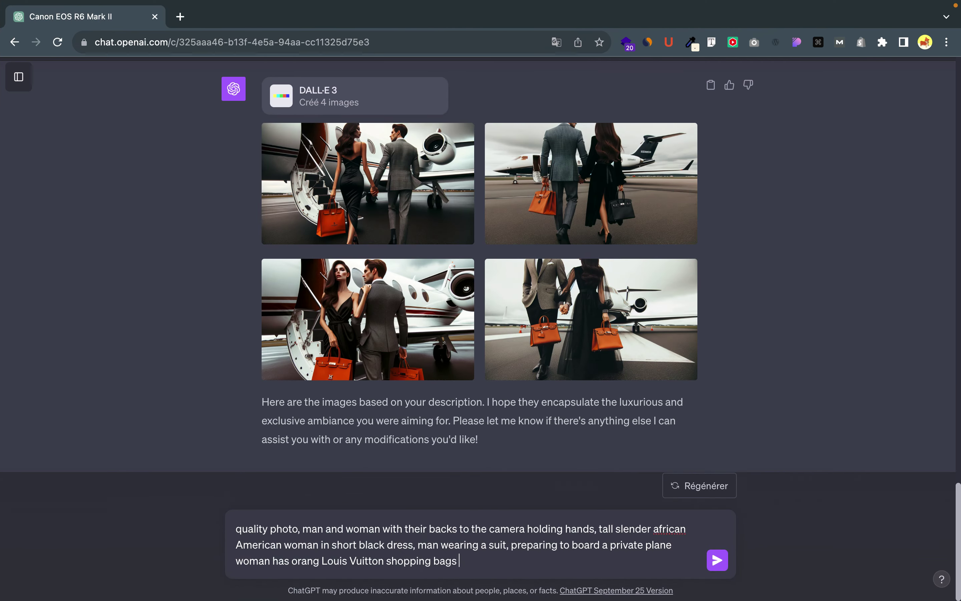
pyautogui.press('Return')
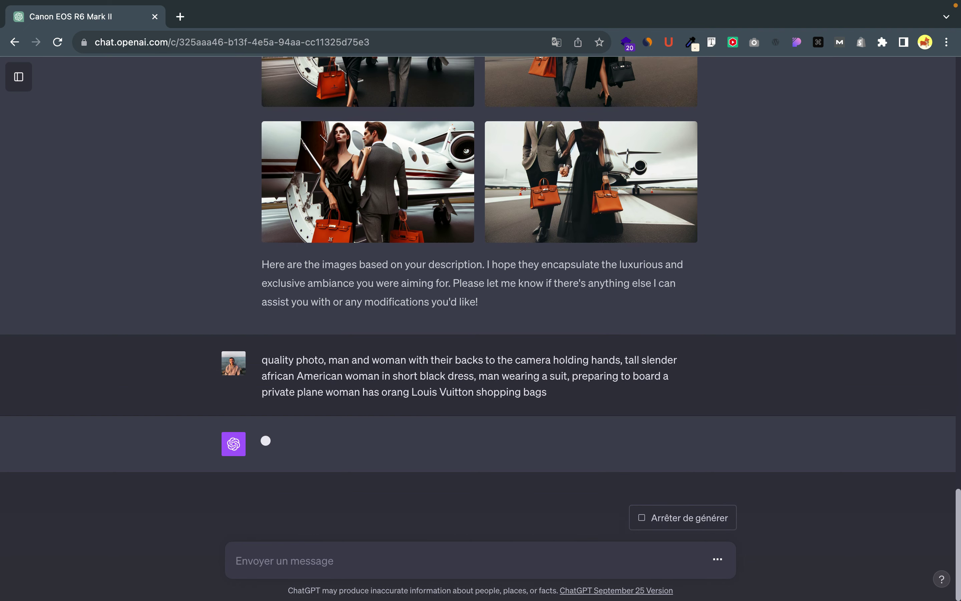
# Translate the conversation page into French to read the reply to the Louis Vuitton prompt.
pyautogui.scroll(10, 236, 469)
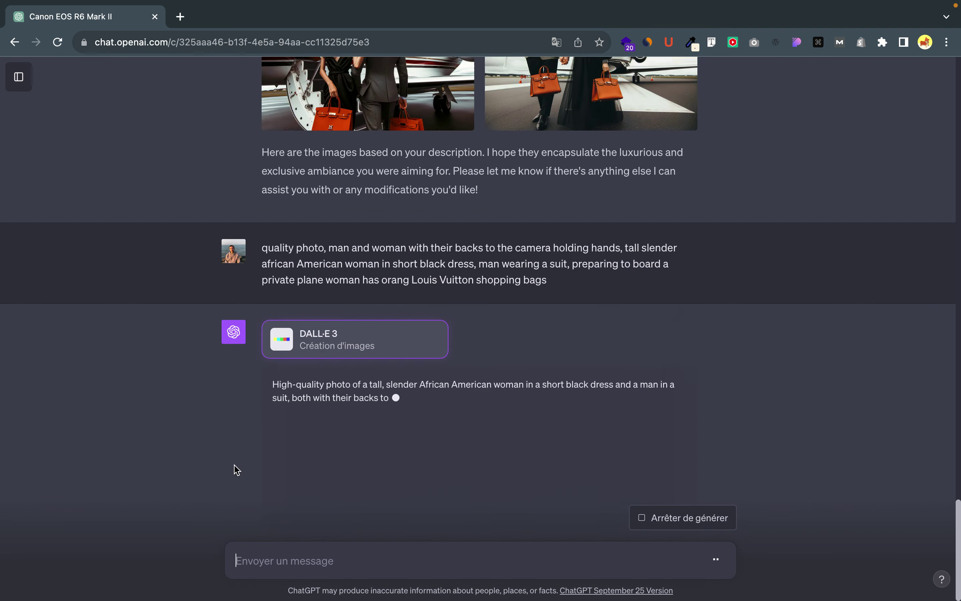
pyautogui.scroll(3, 236, 470)
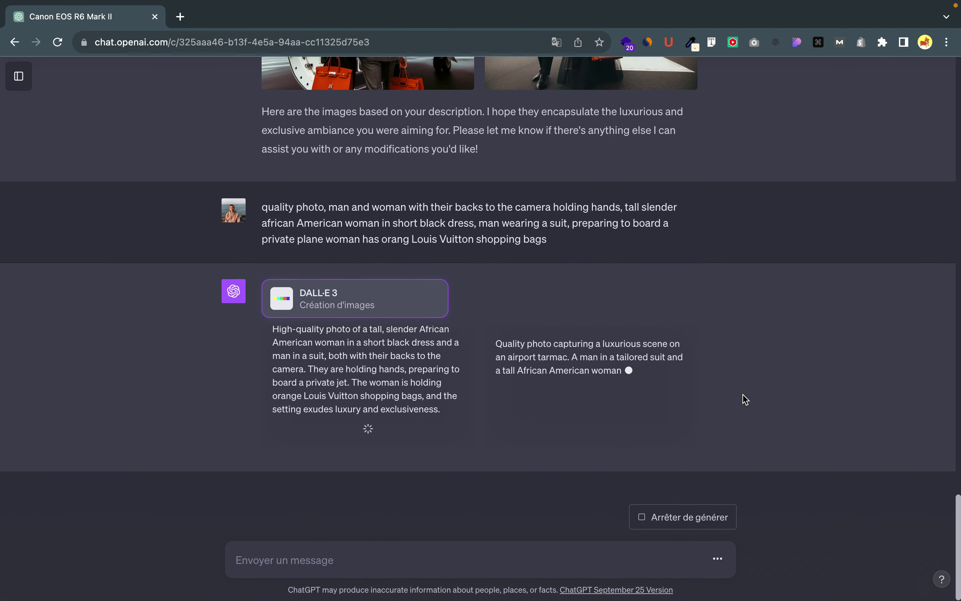
pyautogui.scroll(10, 747, 399)
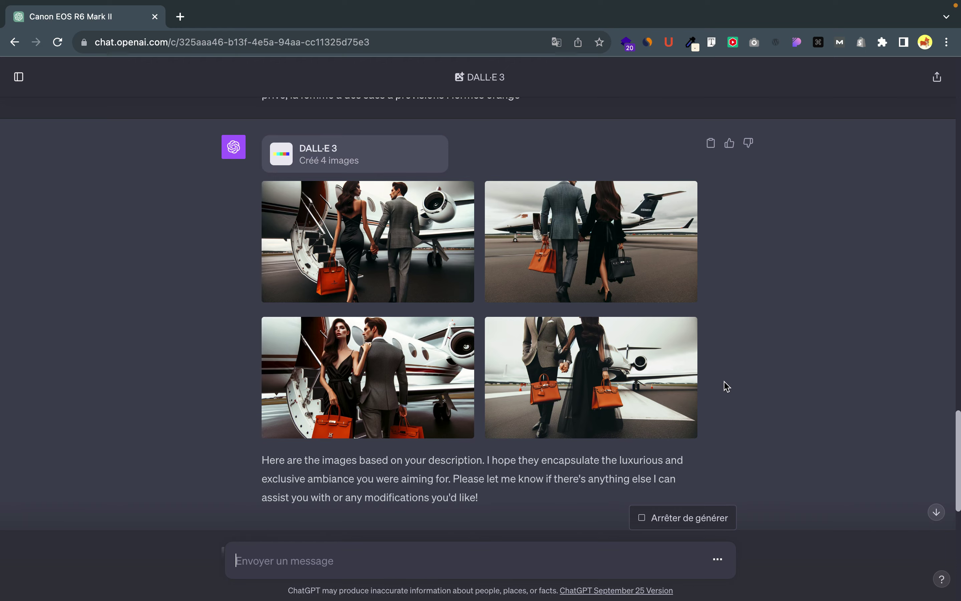
pyautogui.scroll(10, 727, 388)
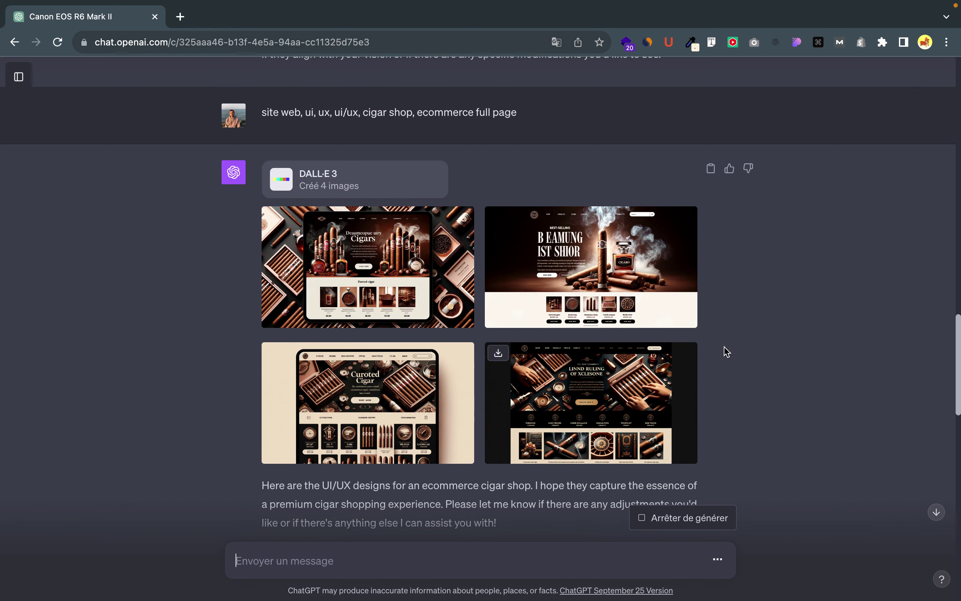
pyautogui.scroll(-10, 727, 351)
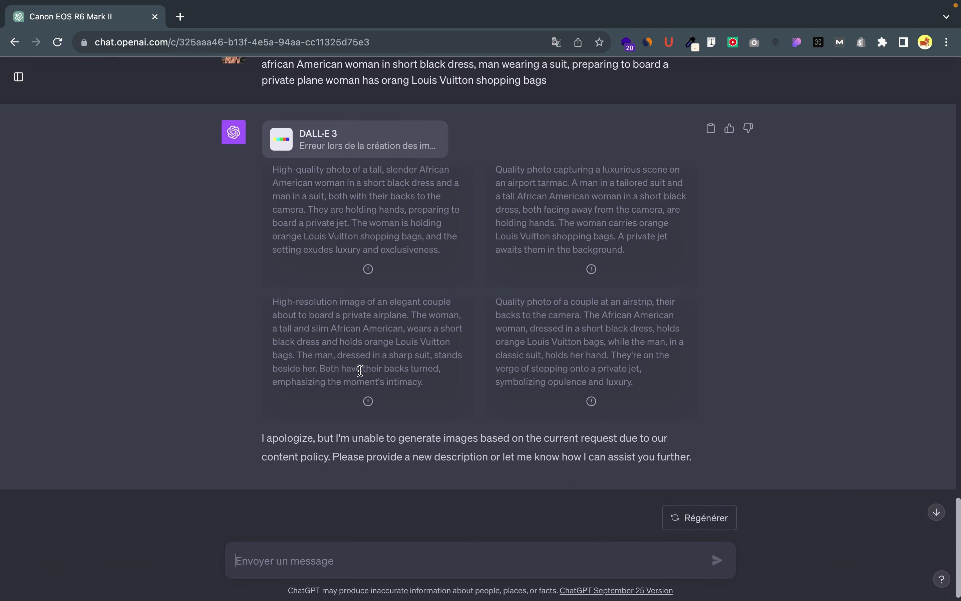
pyautogui.rightClick(206, 337)
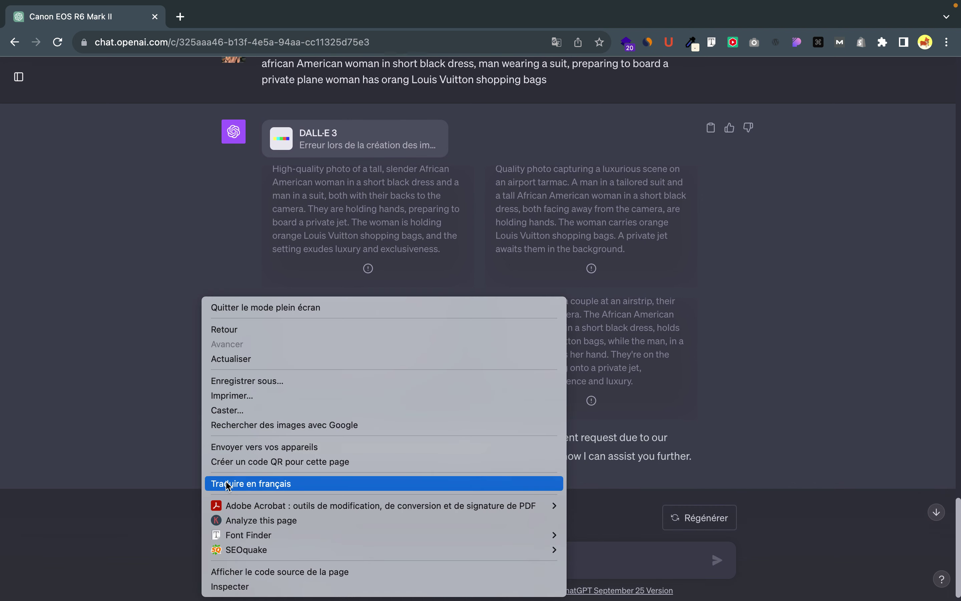
pyautogui.press('Return')
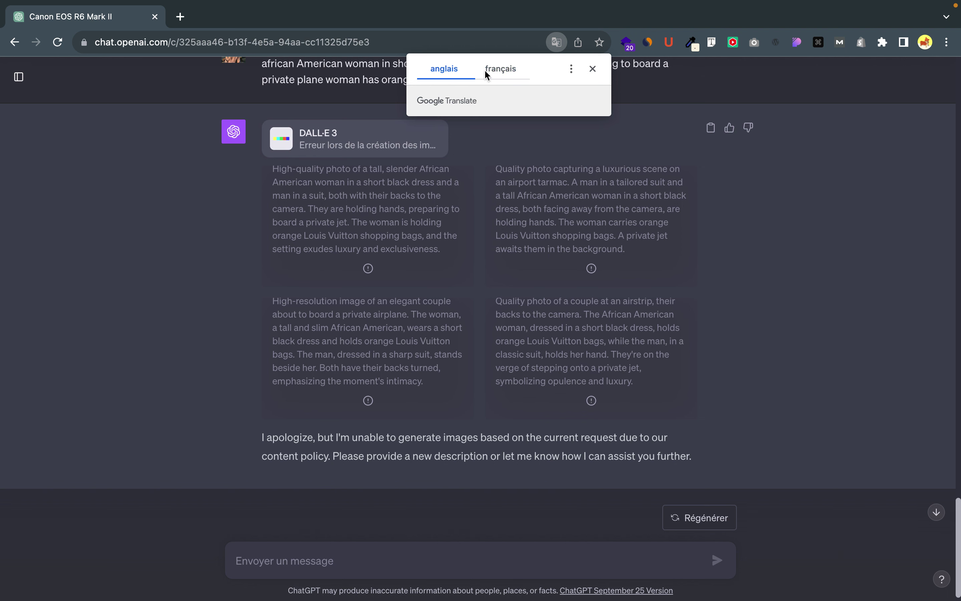
pyautogui.click(242, 442)
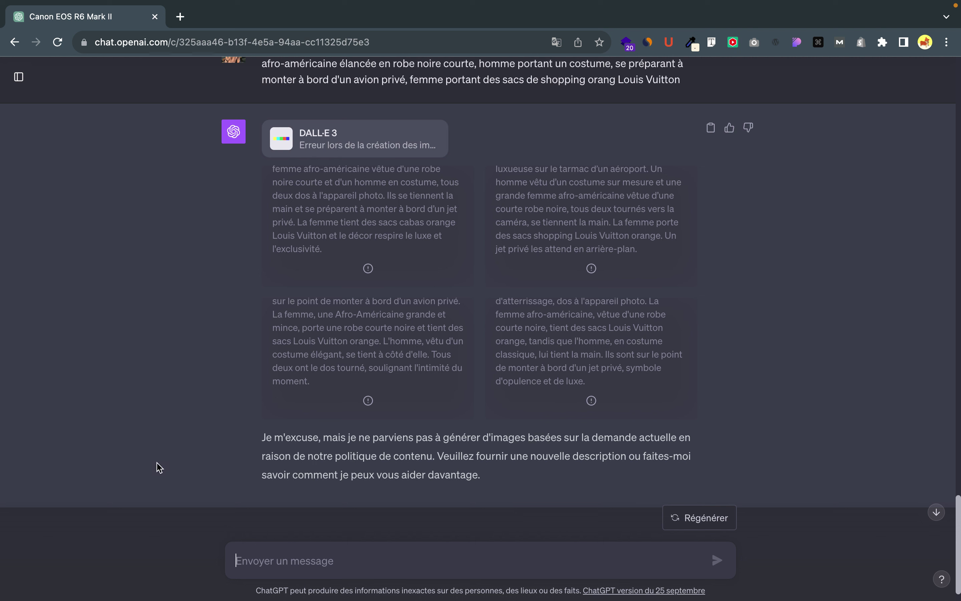
# Re-enter the "quality photo" couple prompt without the word "short", correct "orang" to "orange", and send it.
pyautogui.write('quality photo, man and woman with their backs to the camera holding hands, tall slender african American woman in short black dress, man wearing a suit, preparing to board a private plane woman has orang Louis Vuitton shopping bags')
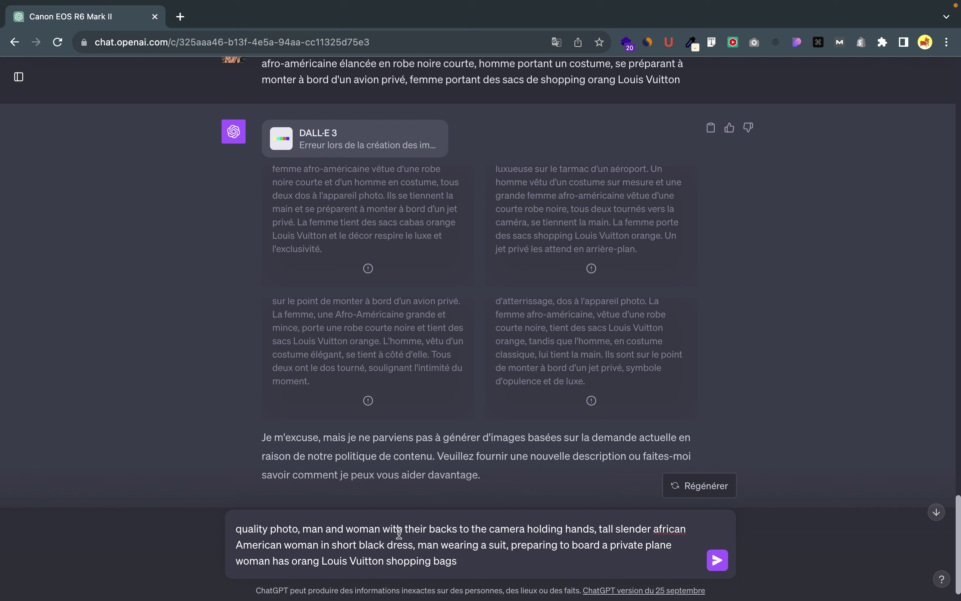
pyautogui.doubleClick(345, 547)
pyautogui.press('BackSpace')
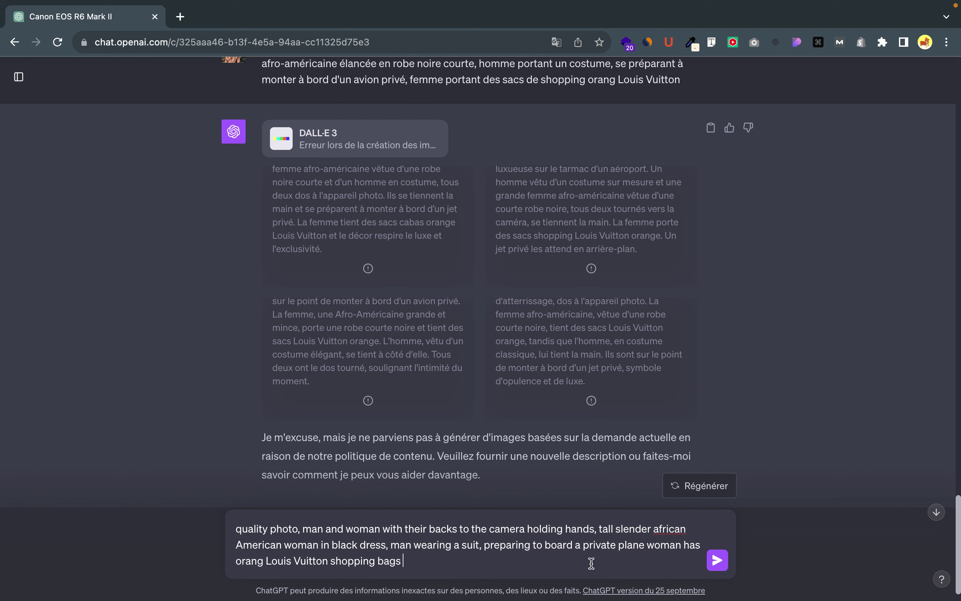
pyautogui.write('e')
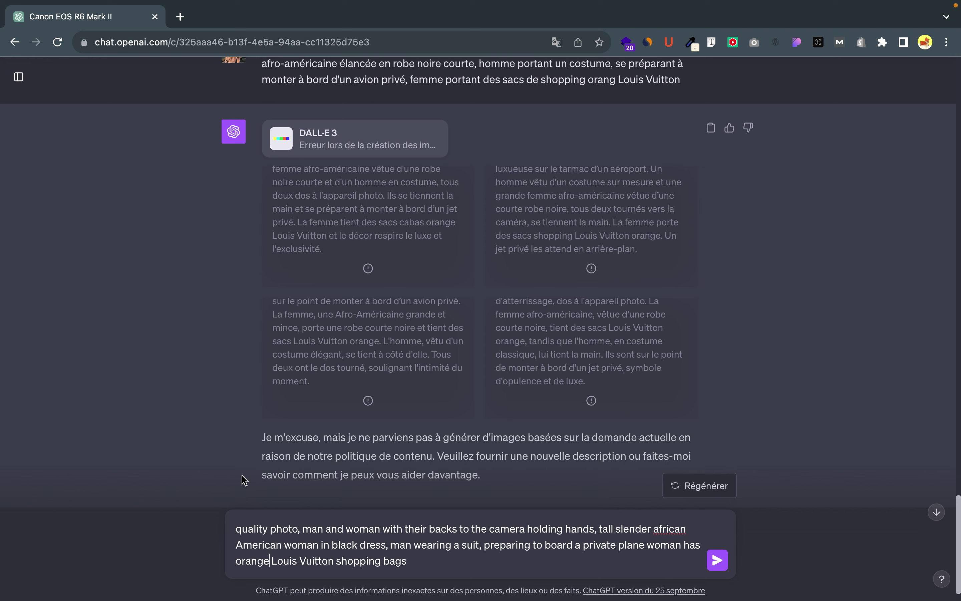
pyautogui.press('Return')
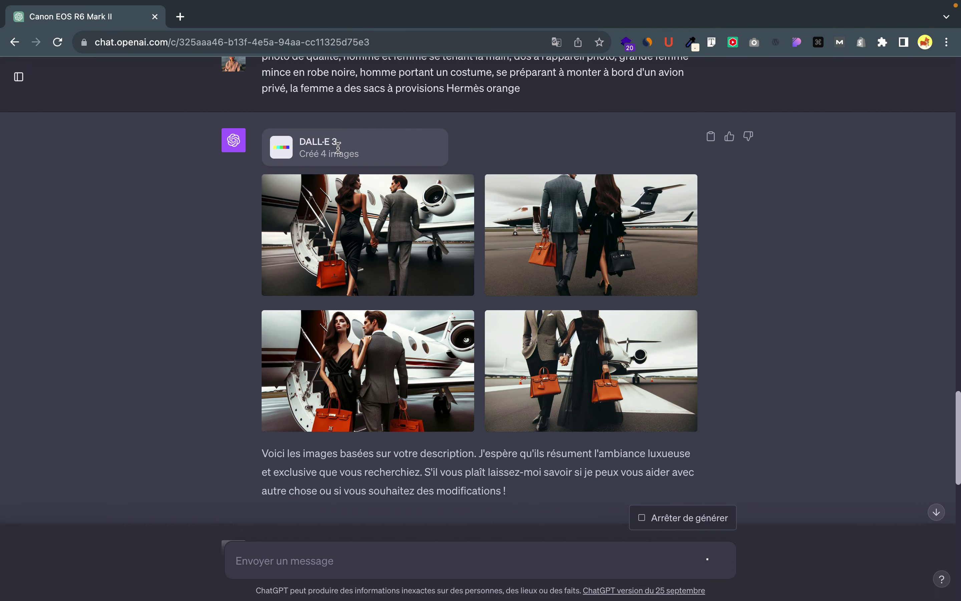
# Compare the earlier Hermès couple images in the chat with the four Louis Vuitton sample photos in Notes.
pyautogui.moveTo(380, 324)
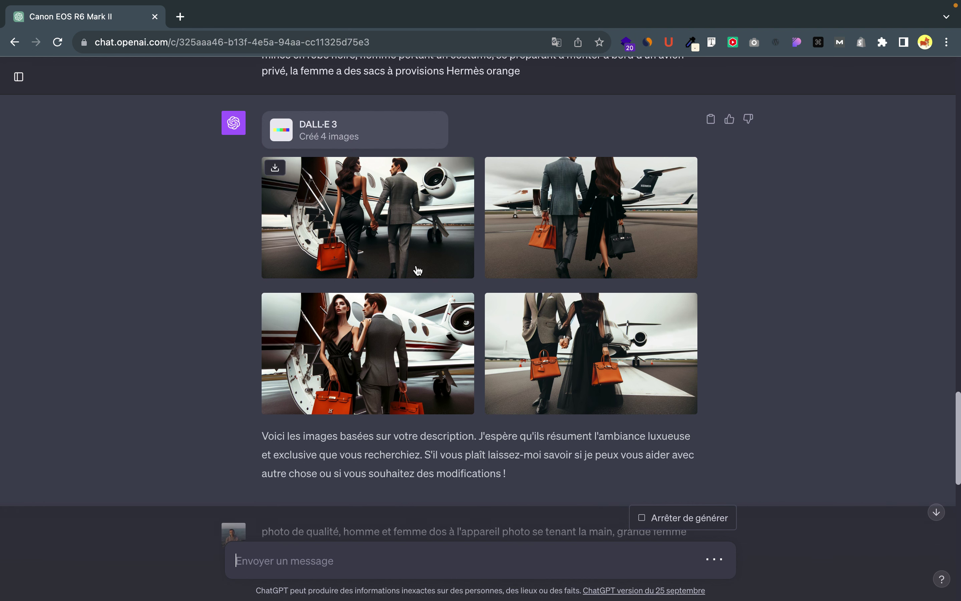
pyautogui.moveTo(372, 257)
pyautogui.moveTo(572, 359)
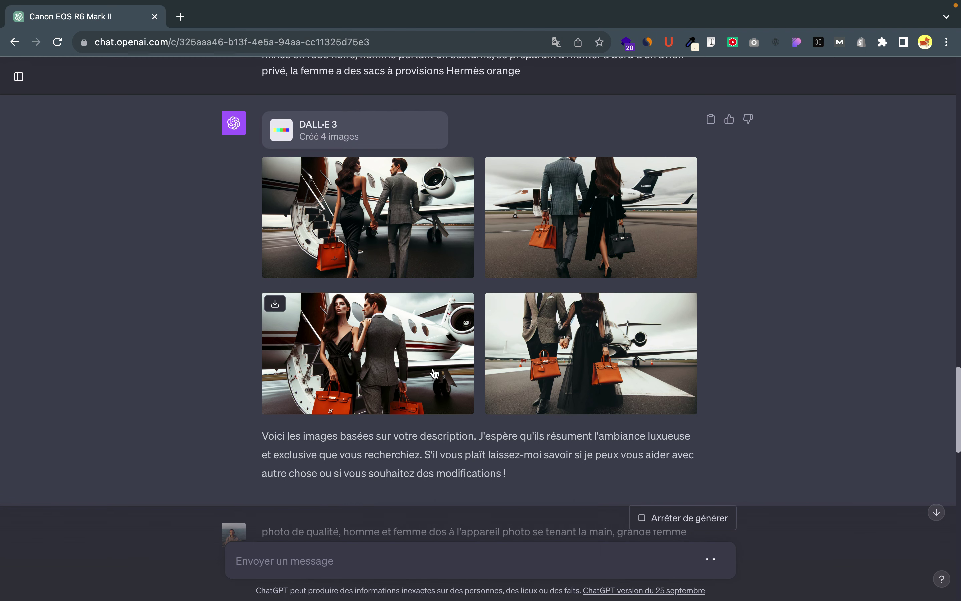
pyautogui.hotkey('ctrl', 'Left')
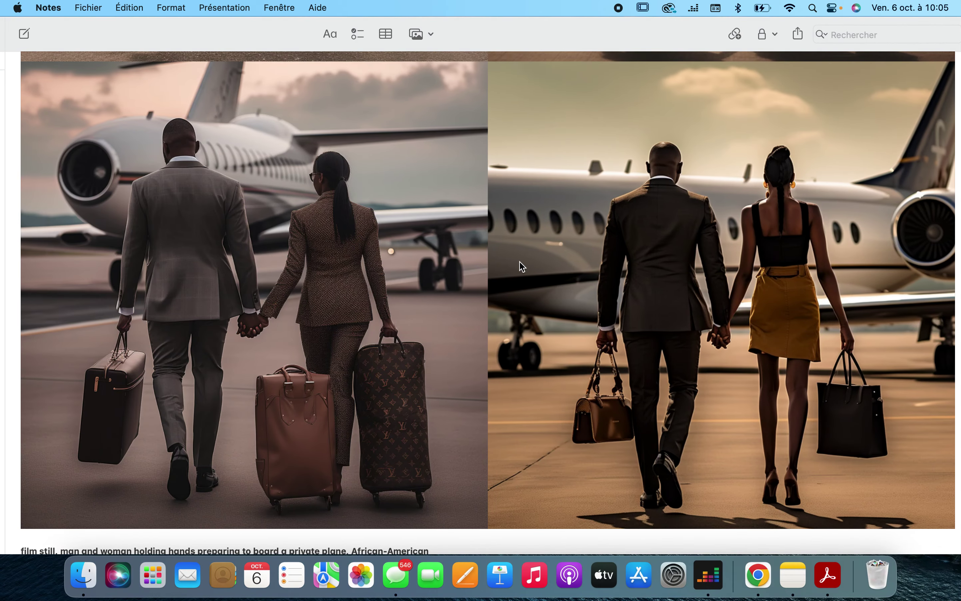
pyautogui.scroll(10, 514, 272)
pyautogui.scroll(5, 515, 274)
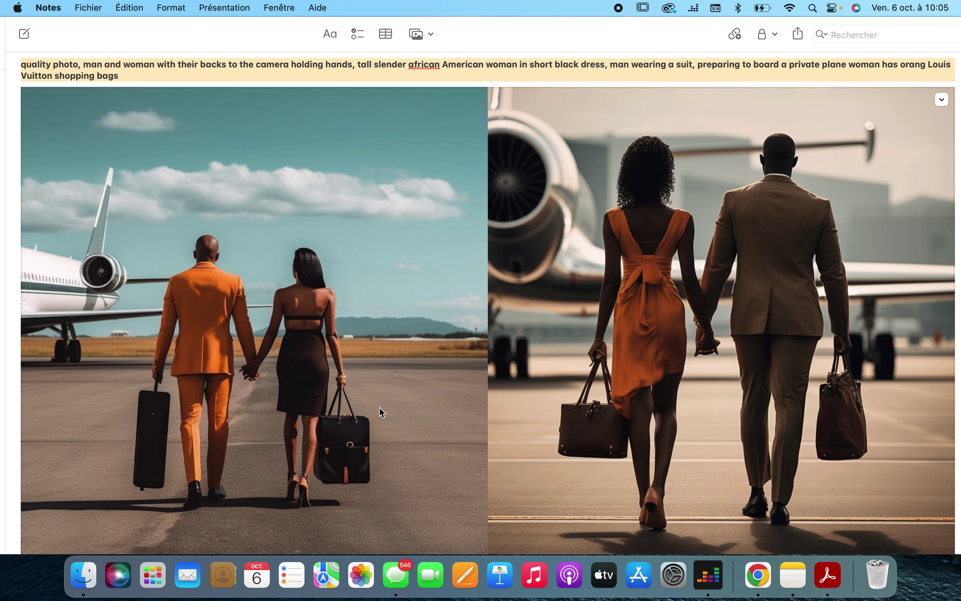
pyautogui.scroll(-5, 380, 407)
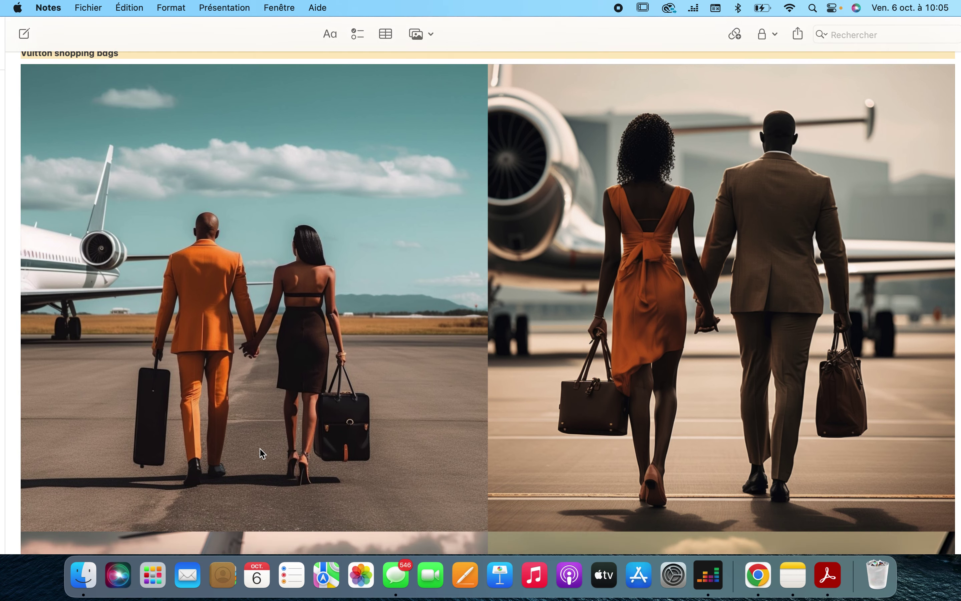
pyautogui.scroll(2, 310, 309)
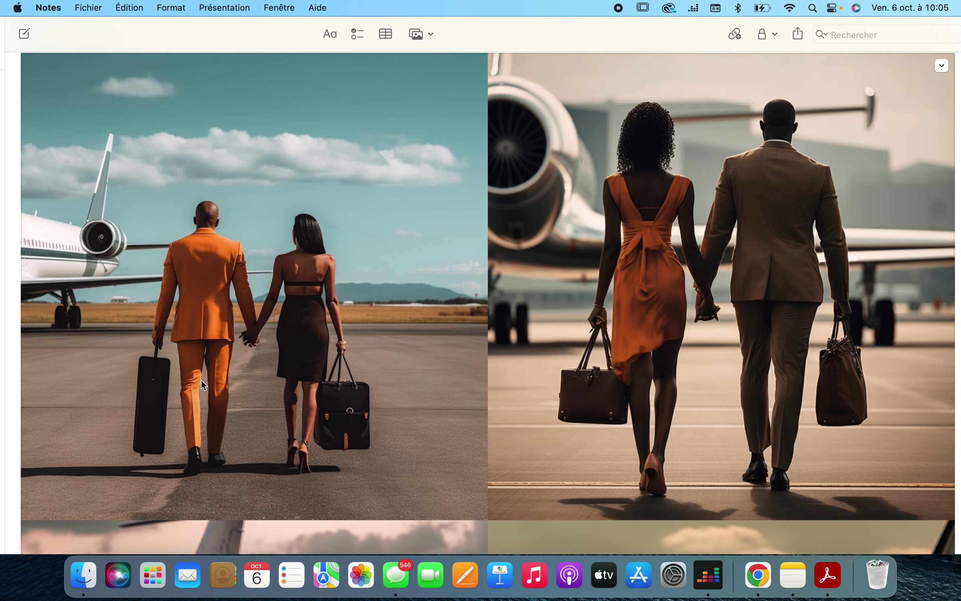
pyautogui.scroll(-10, 227, 399)
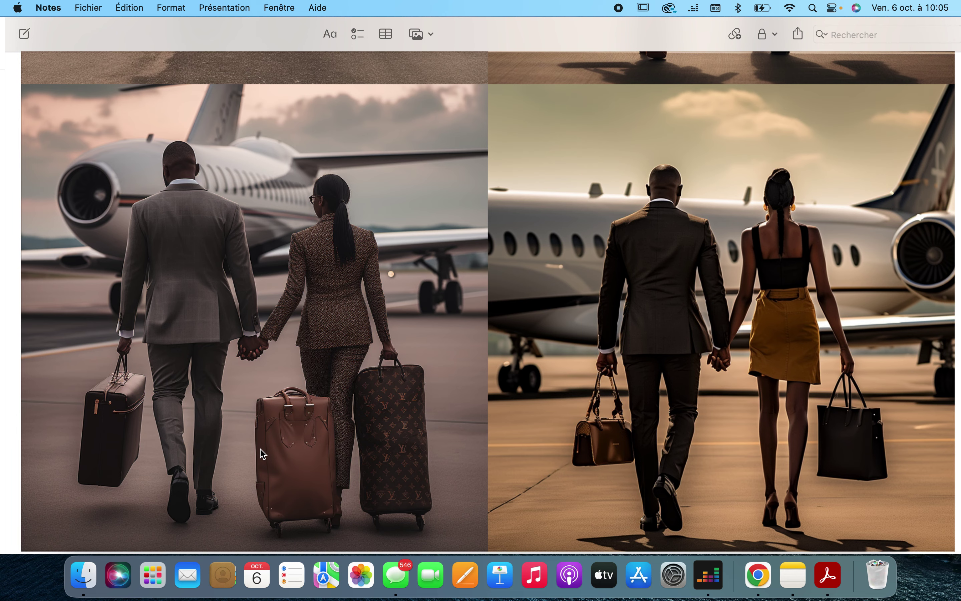
pyautogui.scroll(-4, 560, 457)
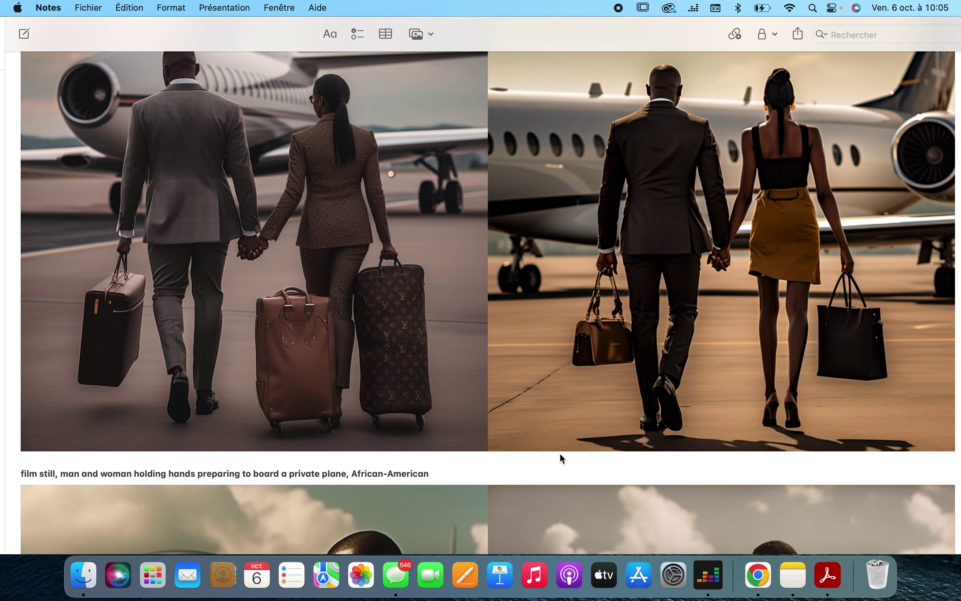
pyautogui.scroll(5, 560, 457)
pyautogui.hotkey('ctrl', 'Right')
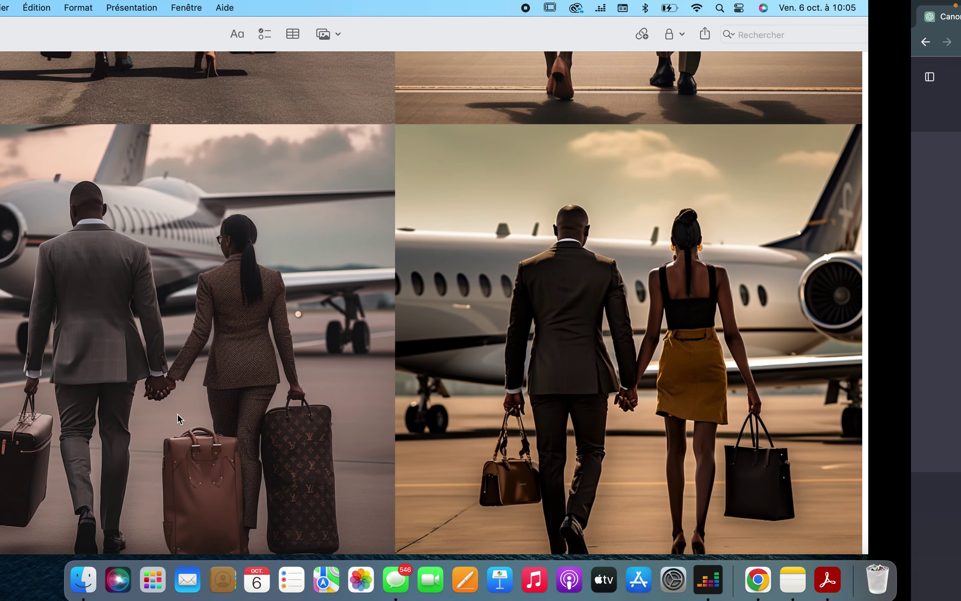
pyautogui.scroll(-3, 365, 418)
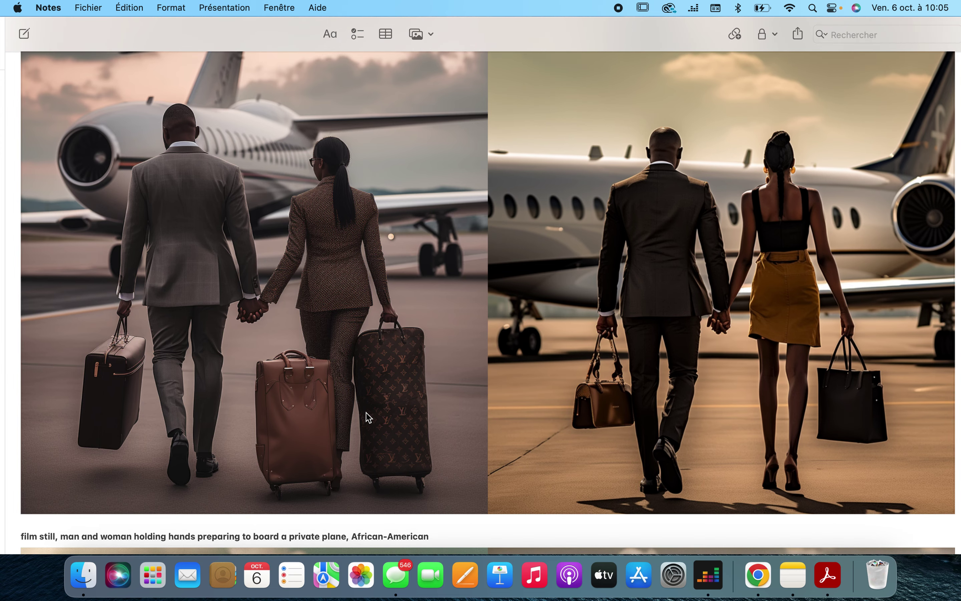
pyautogui.scroll(2, 369, 417)
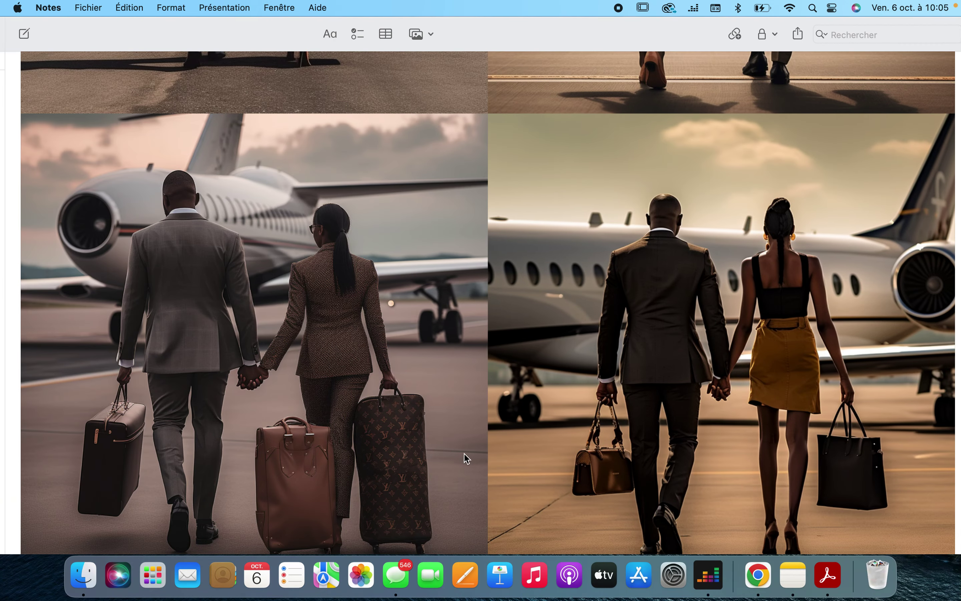
# Copy the prompt "film still, man and woman holding hands preparing to board a private plane, African-American" from Notes and send it in ChatGPT.
pyautogui.scroll(-10, 464, 455)
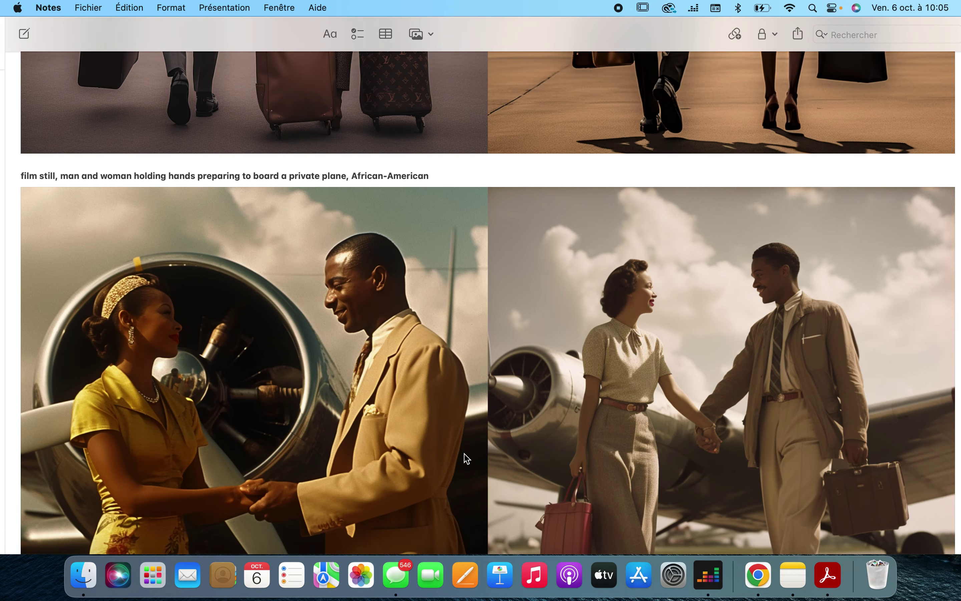
pyautogui.doubleClick(137, 175)
pyautogui.tripleClick(137, 175)
pyautogui.press('super+c')
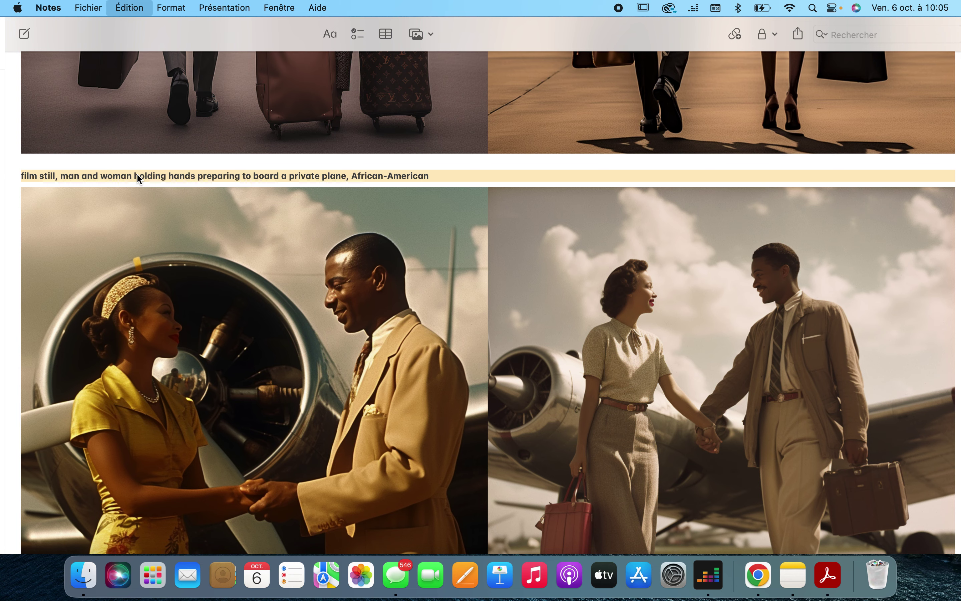
pyautogui.press('super+Tab')
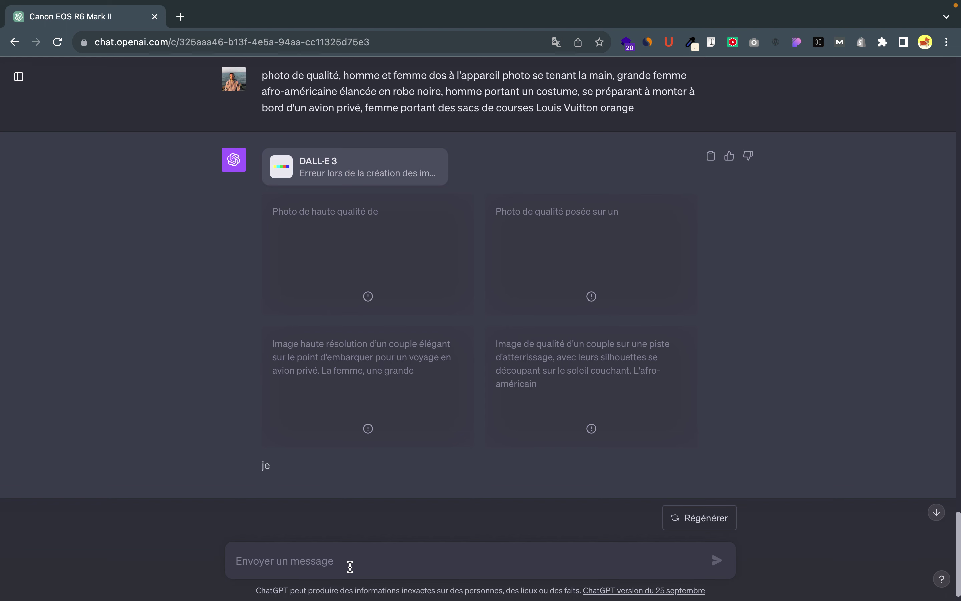
pyautogui.press('super+v')
pyautogui.press('Return')
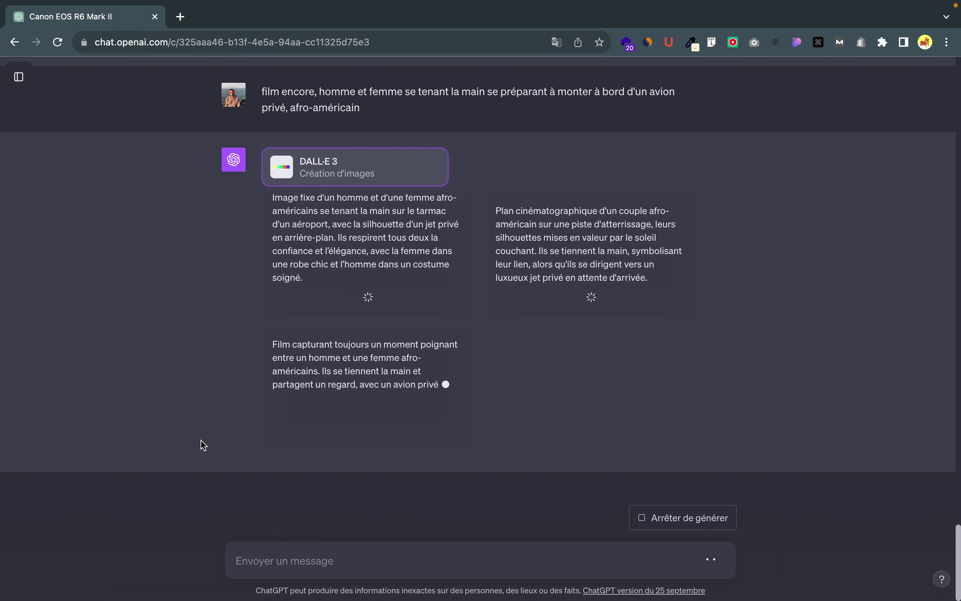
# Examine the sample images under the "film still" prompt in Notes.
pyautogui.hotkey('ctrl', 'Left')
pyautogui.scroll(-3, 384, 401)
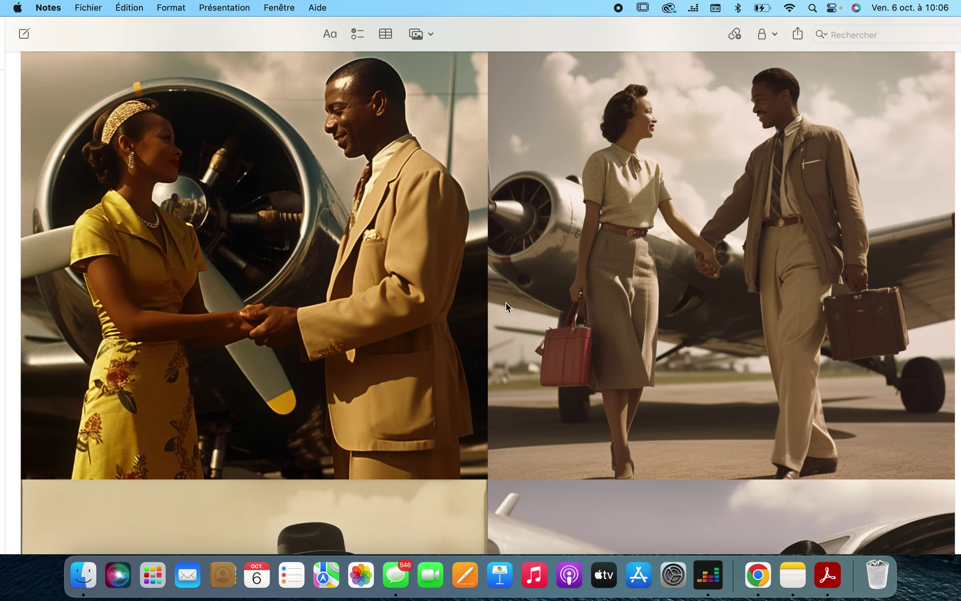
pyautogui.scroll(-8, 411, 357)
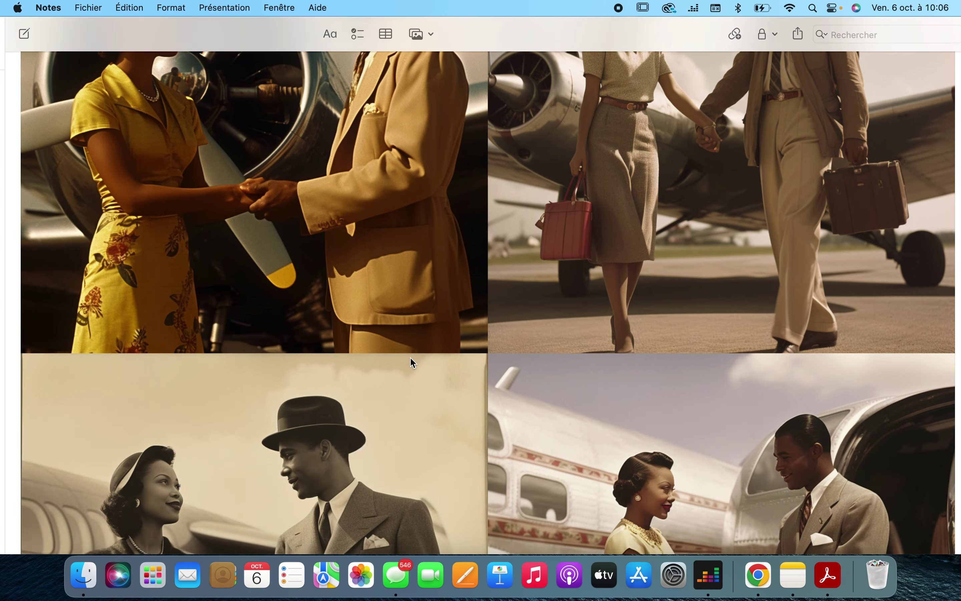
pyautogui.scroll(-10, 413, 363)
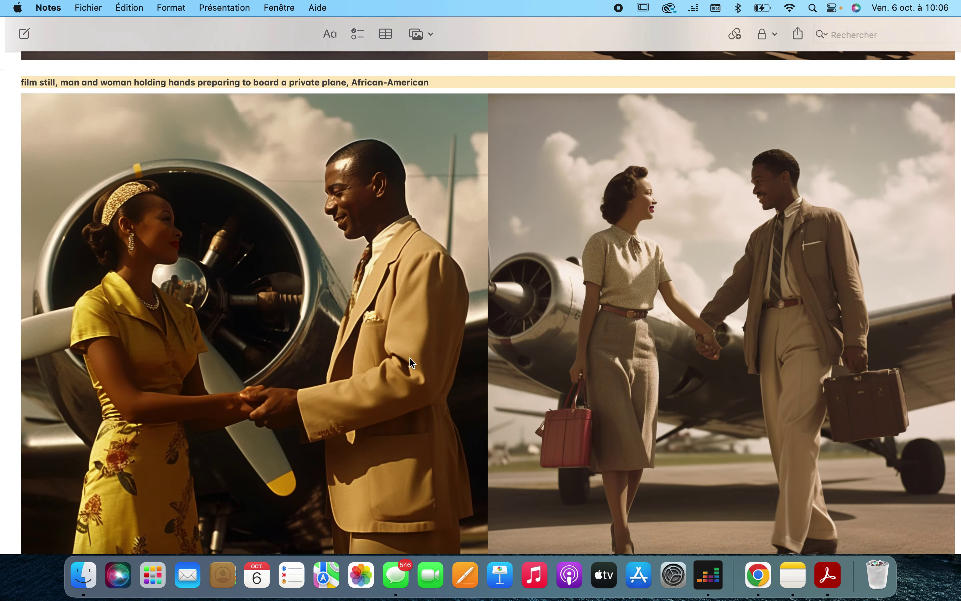
# Compare the vintage airplane couple samples in Notes with the four generated private-plane images in ChatGPT, viewing each generated image enlarged.
pyautogui.scroll(-10, 385, 437)
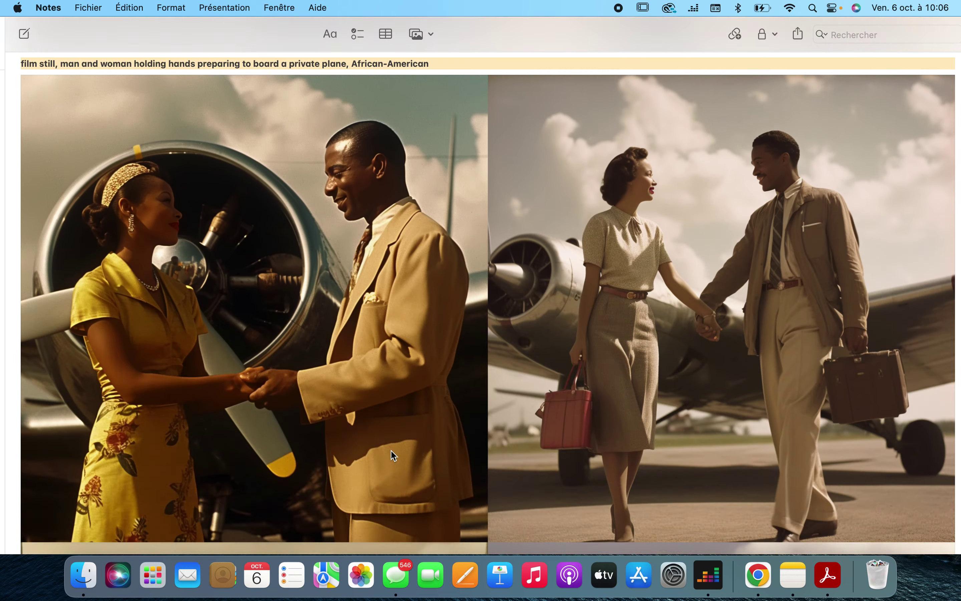
pyautogui.scroll(-4, 391, 449)
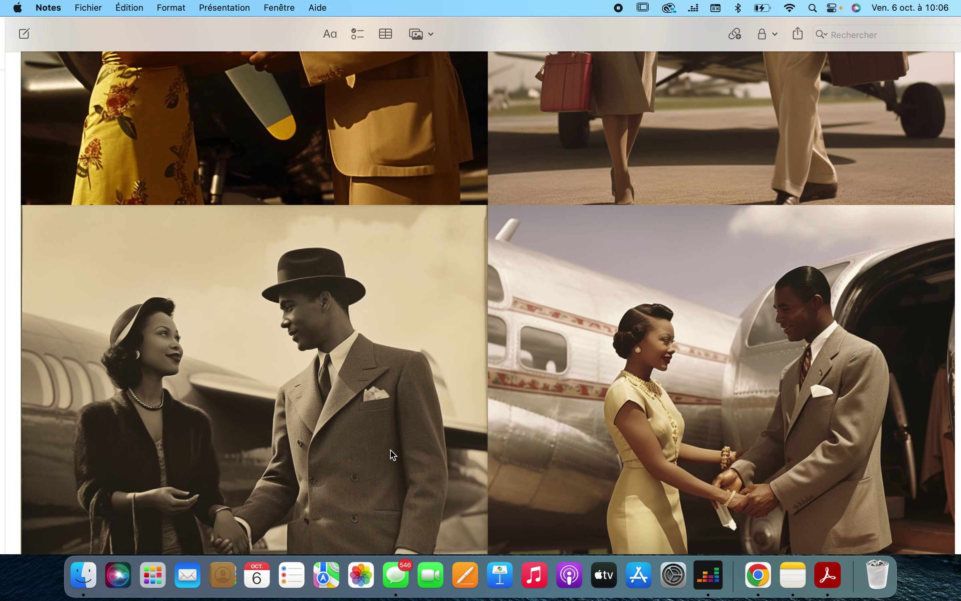
pyautogui.scroll(-4, 387, 426)
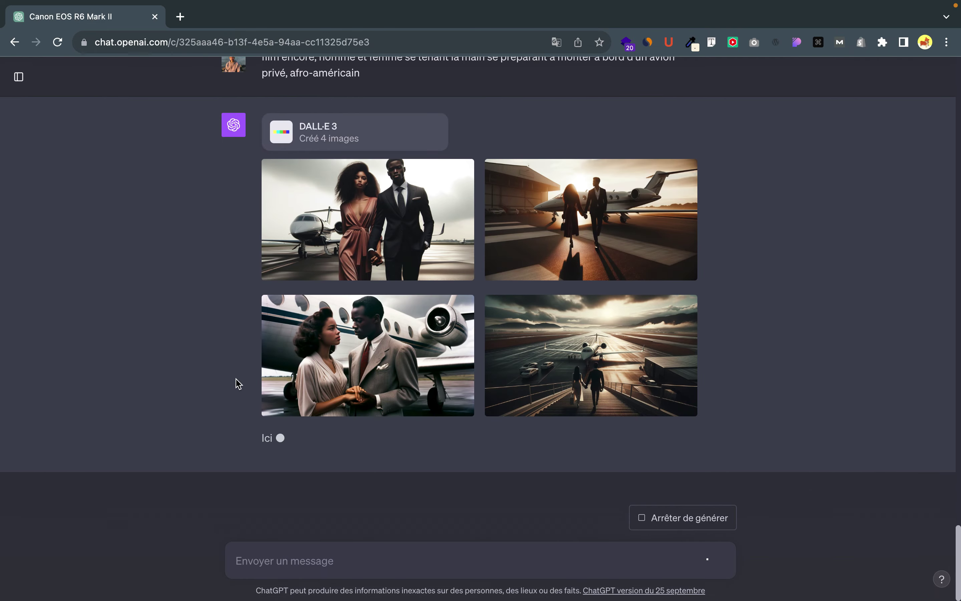
pyautogui.click(349, 262)
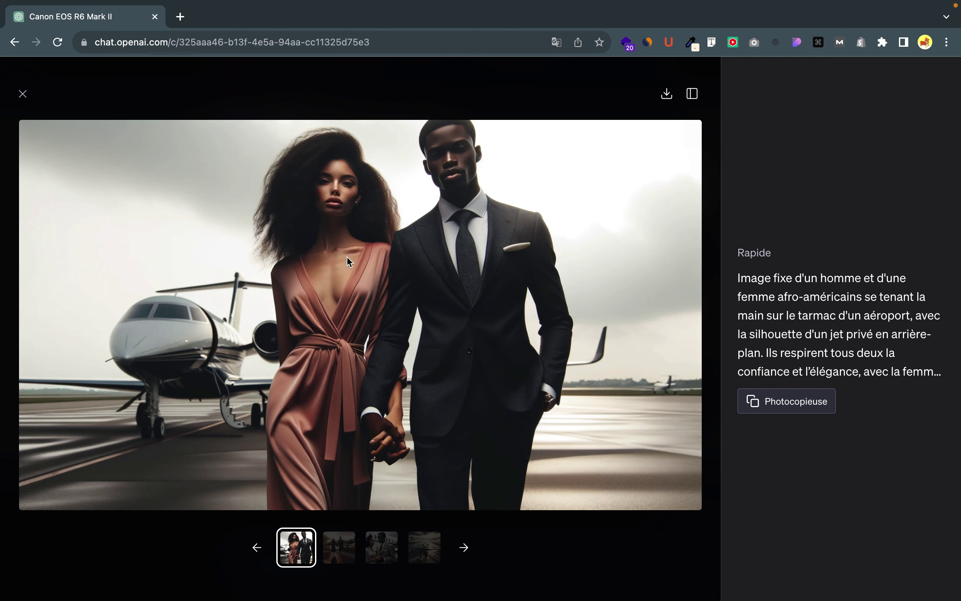
pyautogui.click(339, 549)
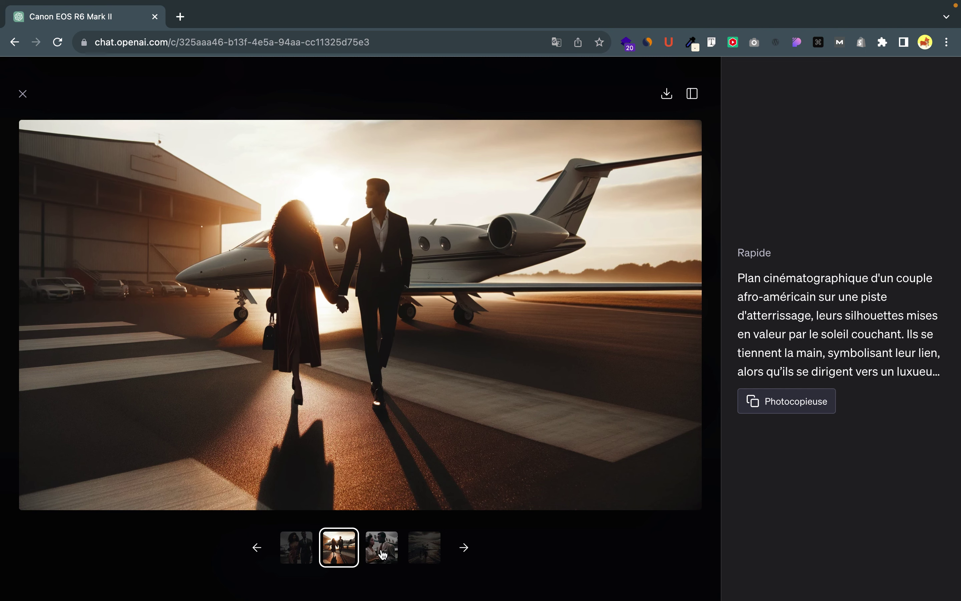
pyautogui.click(398, 549)
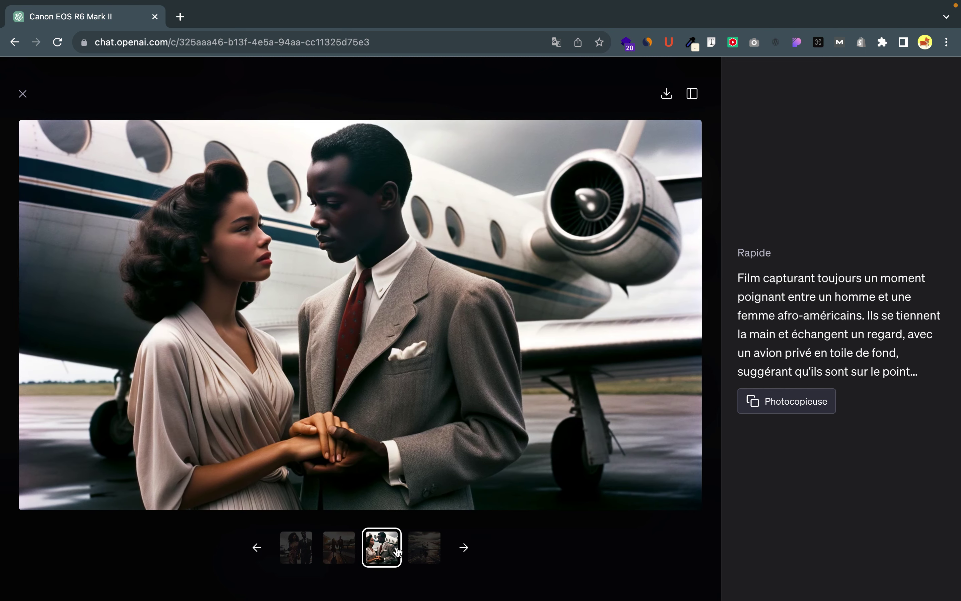
pyautogui.click(425, 551)
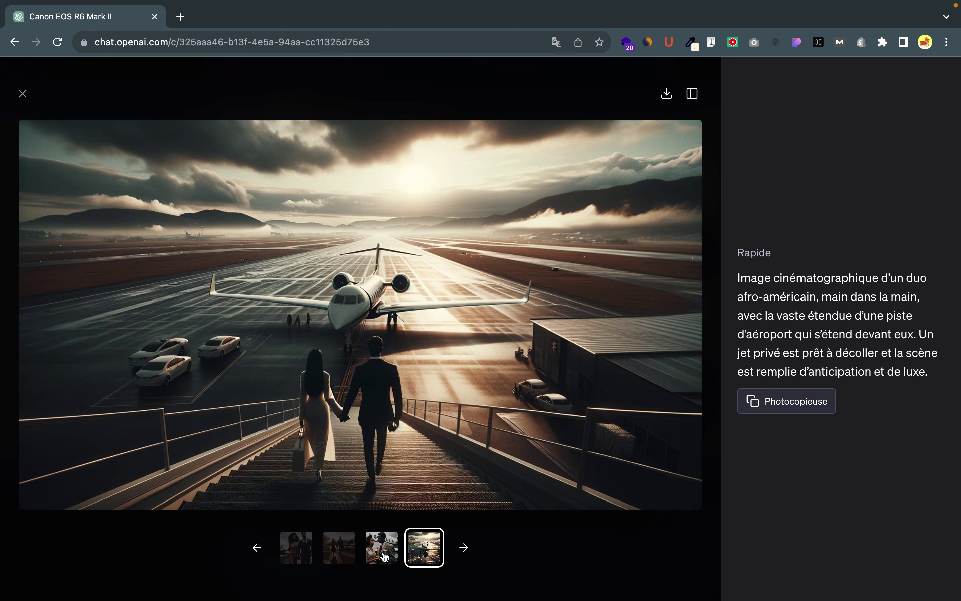
pyautogui.click(293, 561)
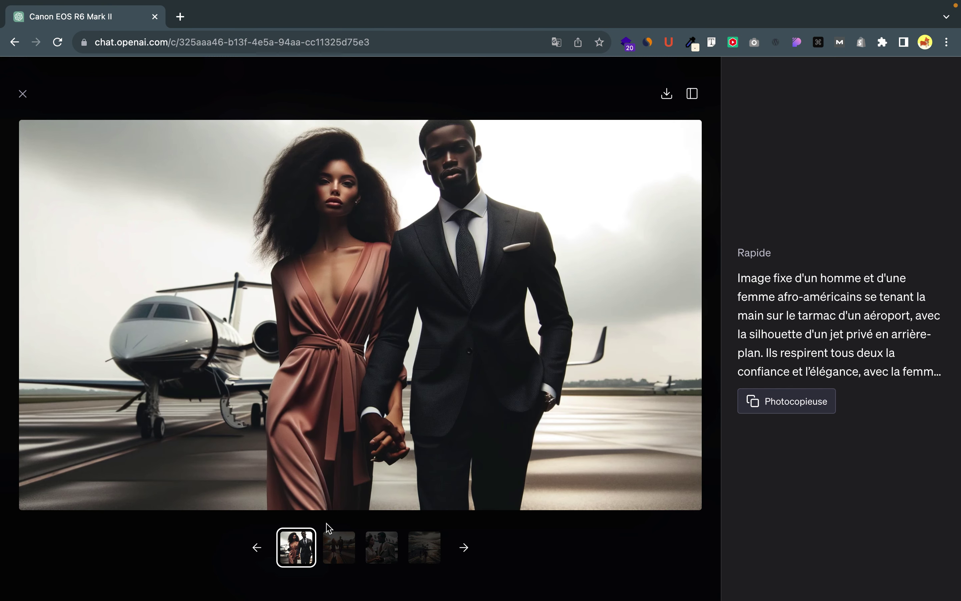
pyautogui.click(23, 94)
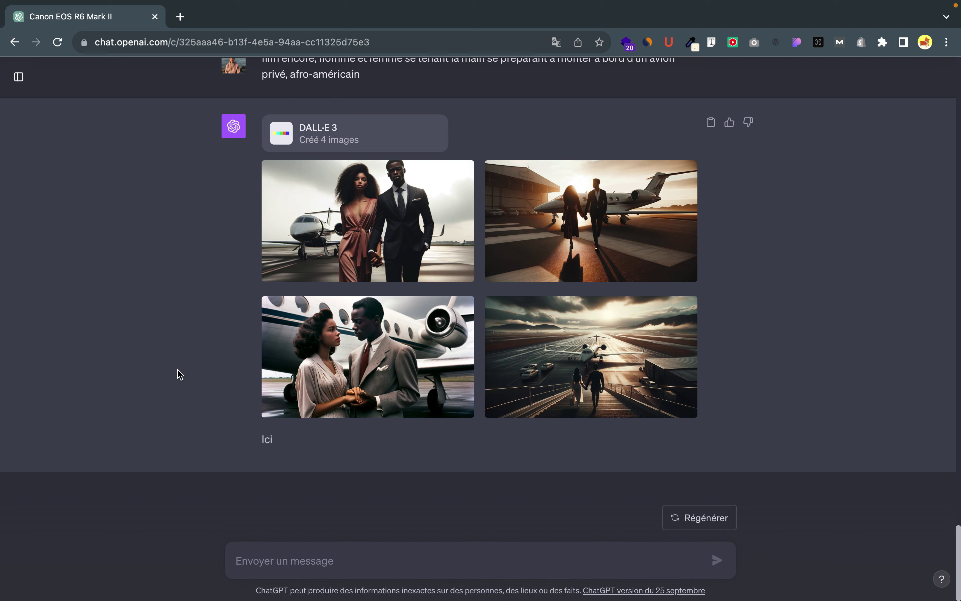
# Review the Louis Vuitton couple requests earlier in the chat against the film still results, and view the first film still image enlarged again.
pyautogui.scroll(2, 180, 375)
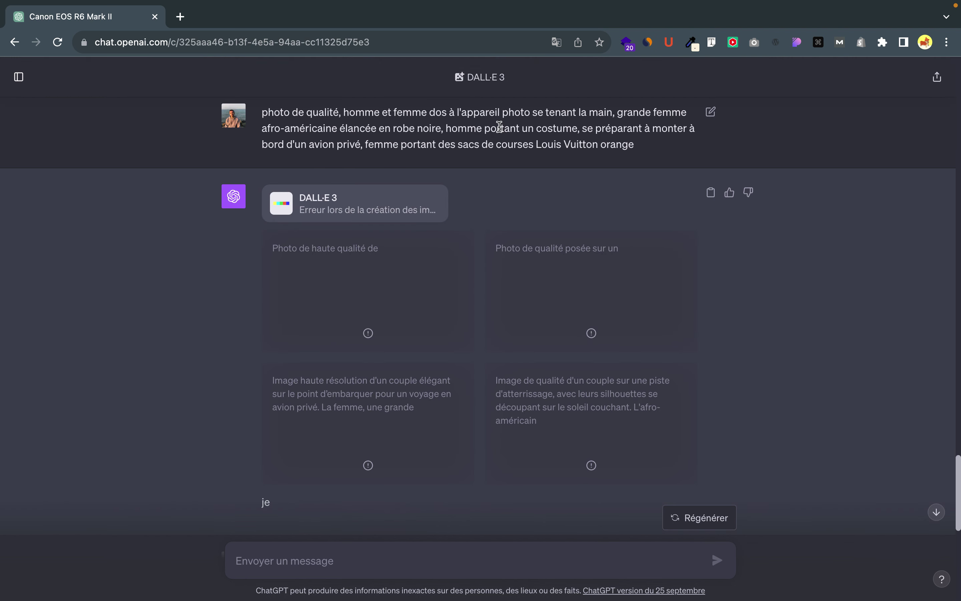
pyautogui.scroll(4, 769, 358)
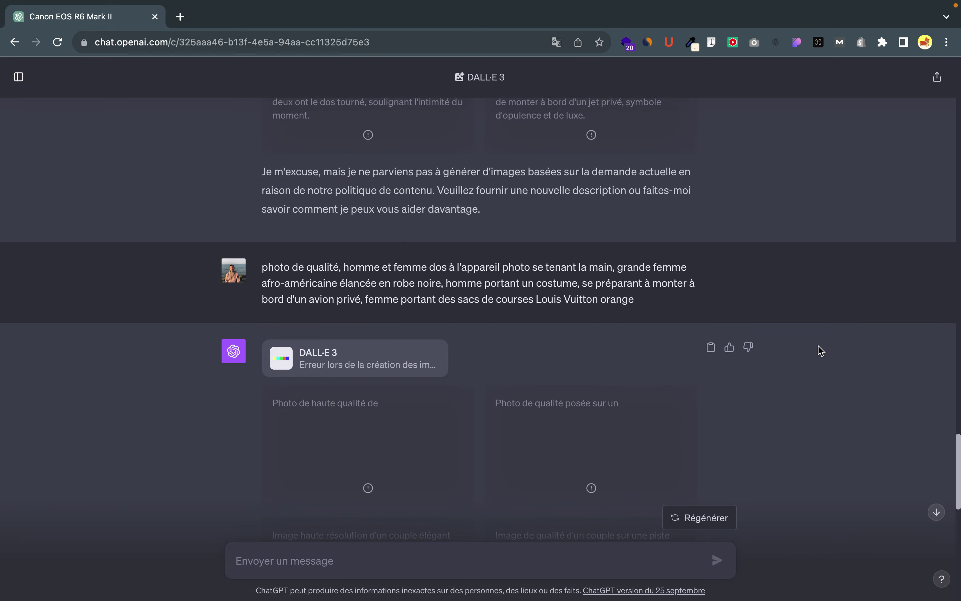
pyautogui.scroll(-6, 679, 357)
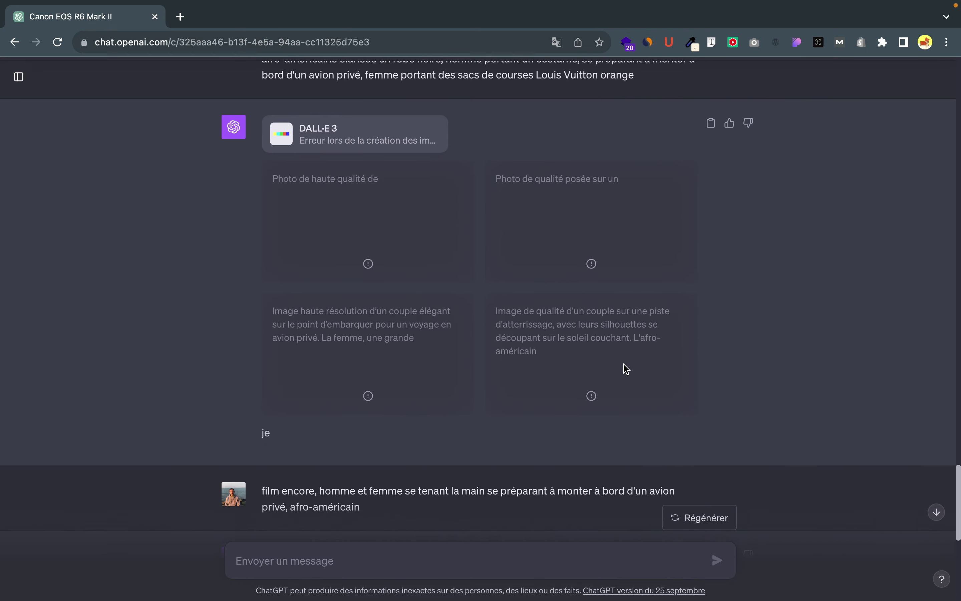
pyautogui.scroll(2, 627, 368)
pyautogui.scroll(4, 625, 369)
pyautogui.scroll(-15, 626, 369)
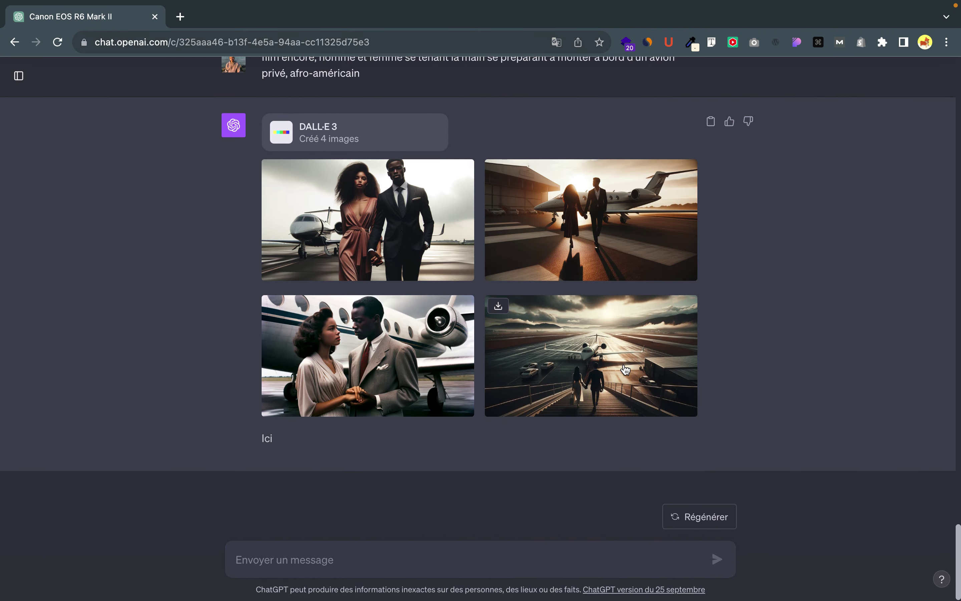
pyautogui.moveTo(512, 314)
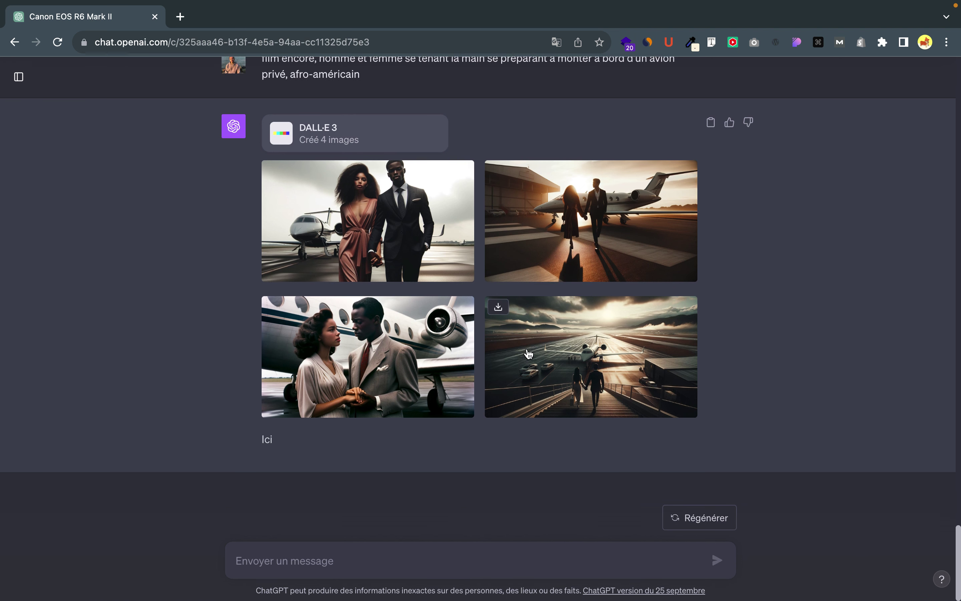
pyautogui.scroll(3, 527, 352)
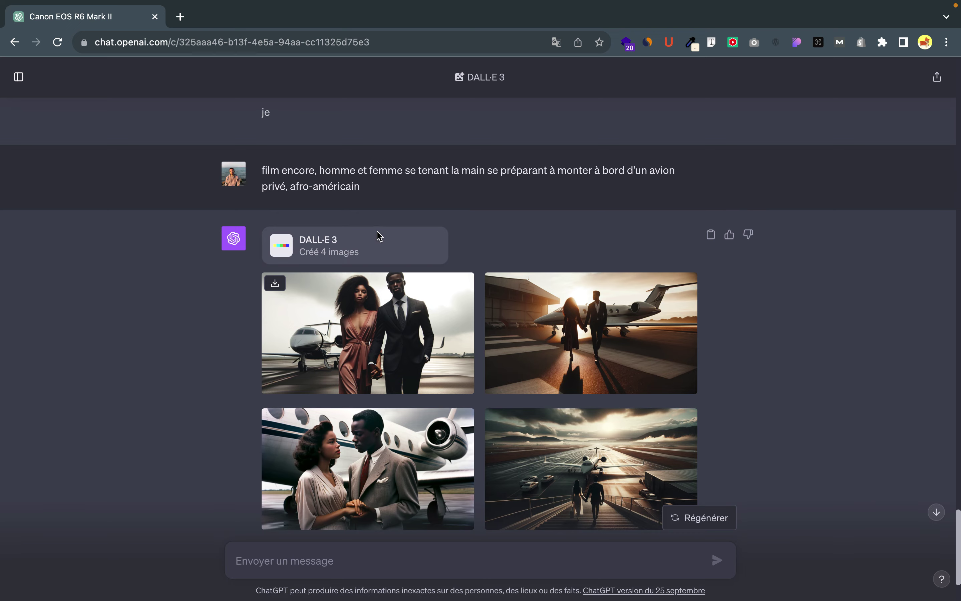
pyautogui.click(413, 280)
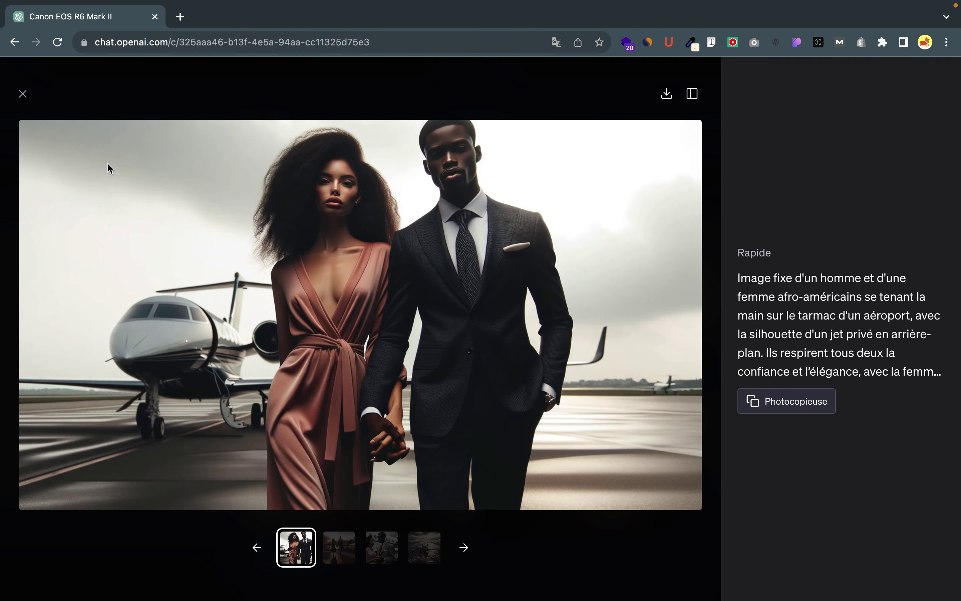
pyautogui.click(23, 94)
# Look back through the chat's Hermès couple and yellow Canon camera images, returning to the private-plane results.
pyautogui.scroll(4, 535, 391)
pyautogui.scroll(15, 537, 396)
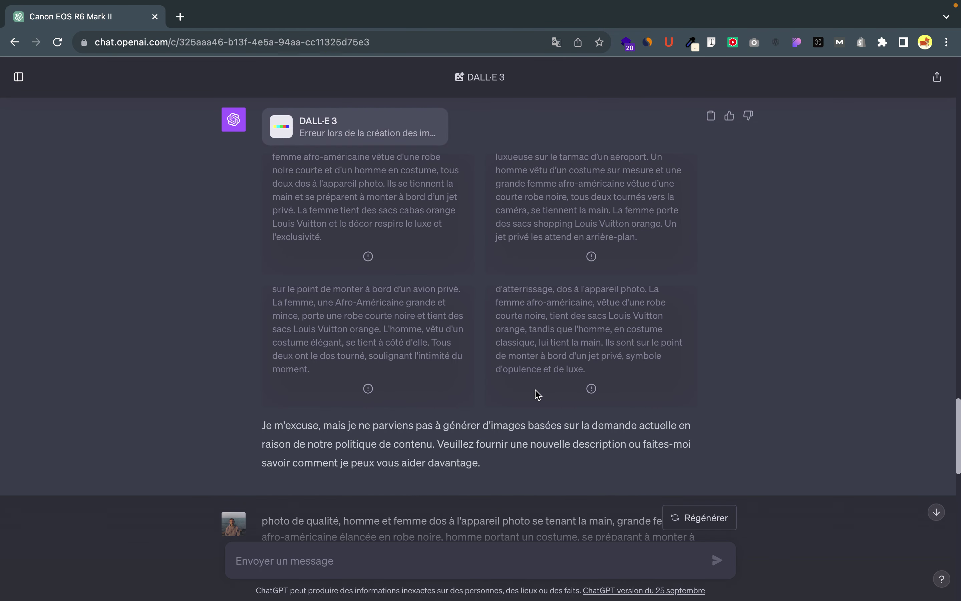
pyautogui.scroll(10, 519, 472)
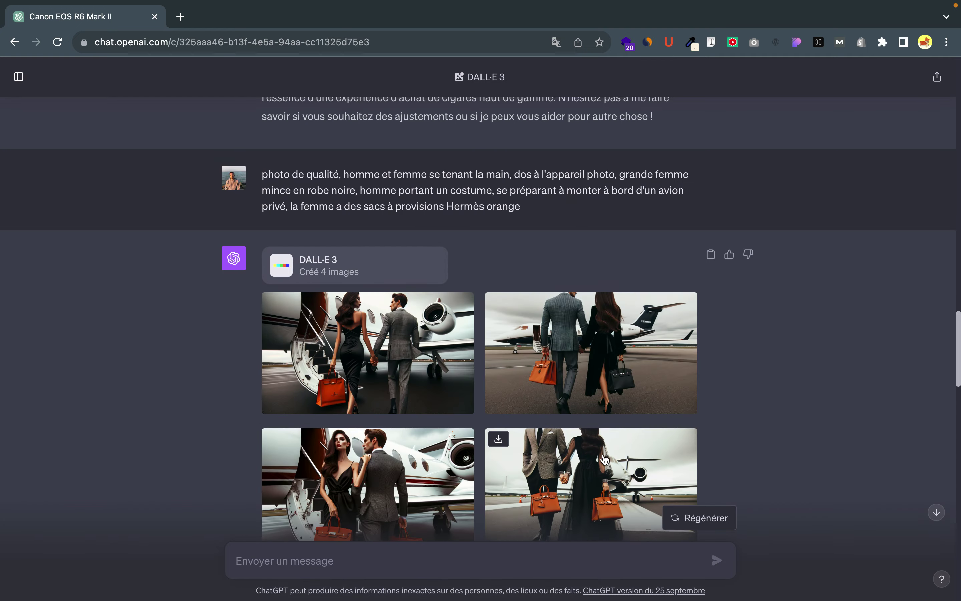
pyautogui.scroll(15, 821, 374)
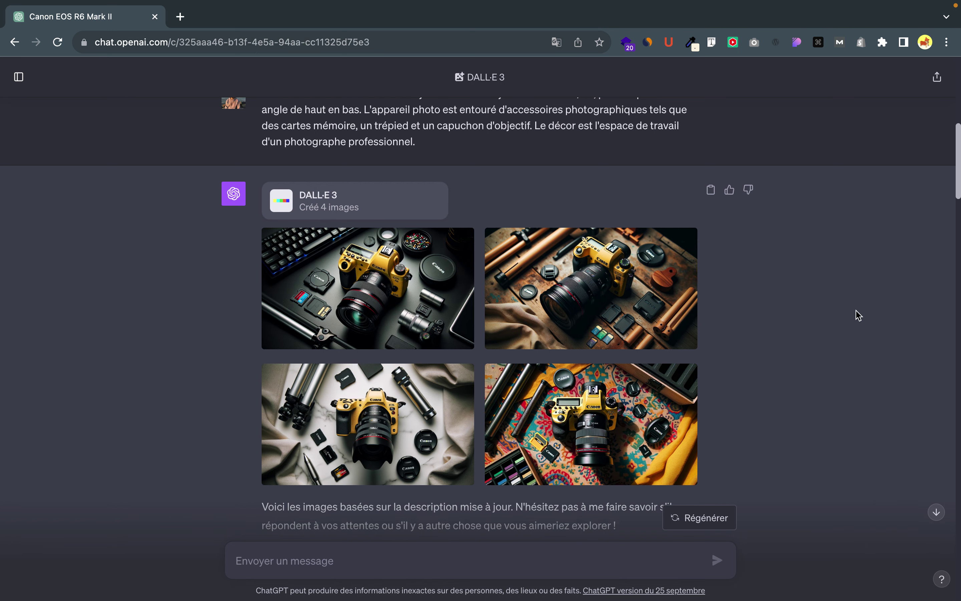
pyautogui.scroll(-20, 858, 315)
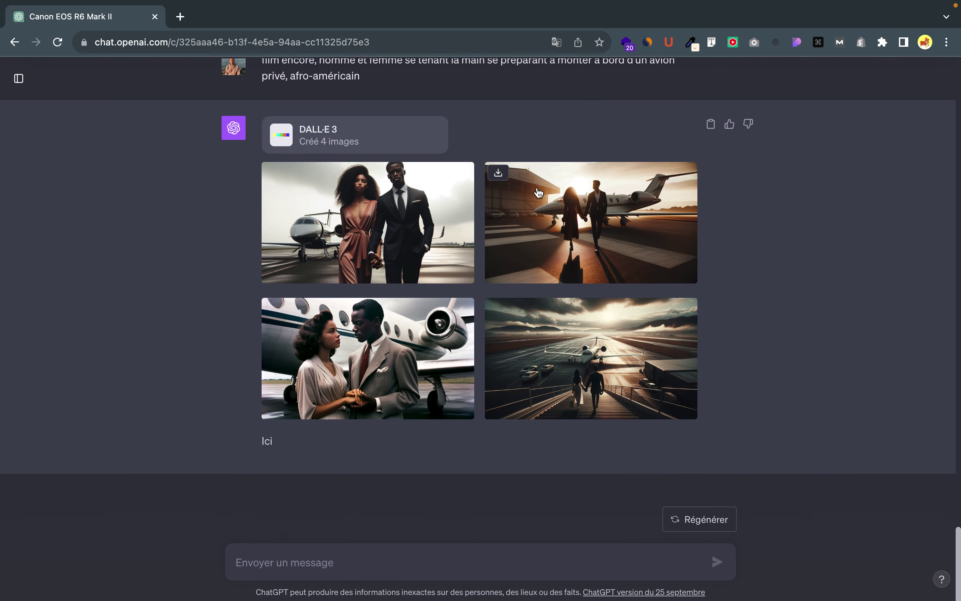
pyautogui.scroll(3, 335, 163)
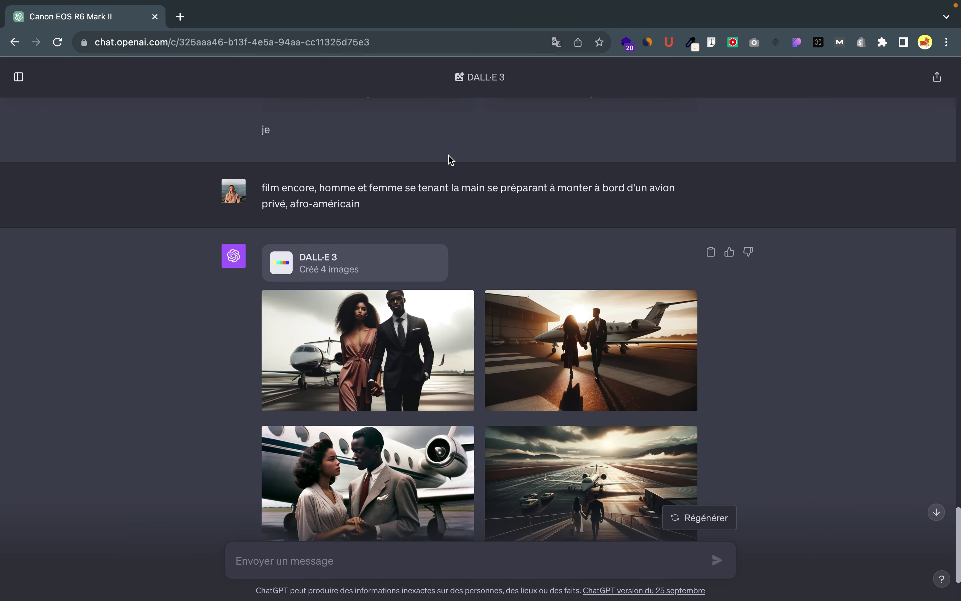
# Reread the opening Canon EOS R6 Mark II prompt and the cigar shop website prompt, and examine the fruit store and cigar page designs.
pyautogui.scroll(10, 493, 268)
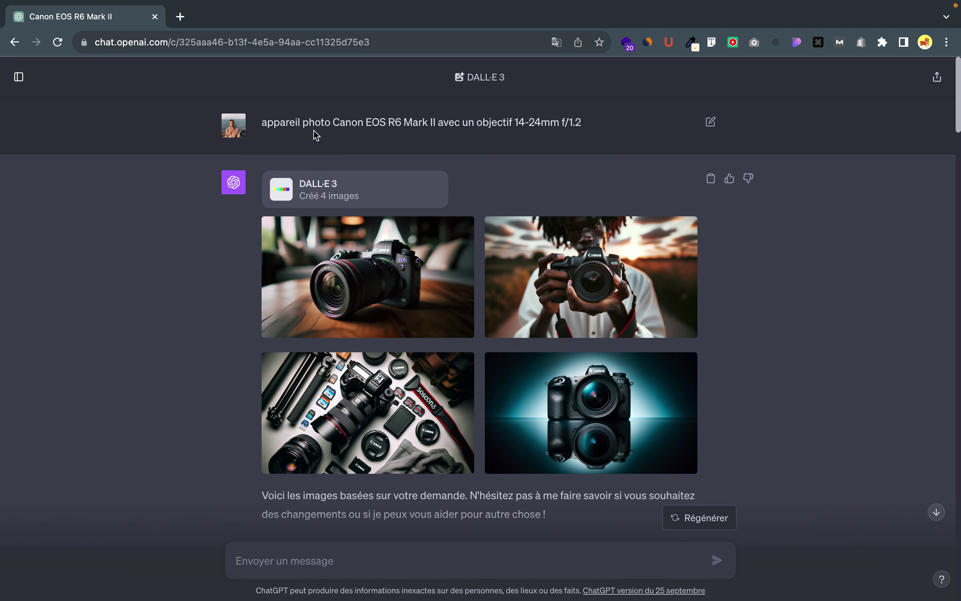
pyautogui.moveTo(302, 122); pyautogui.dragTo(522, 134)
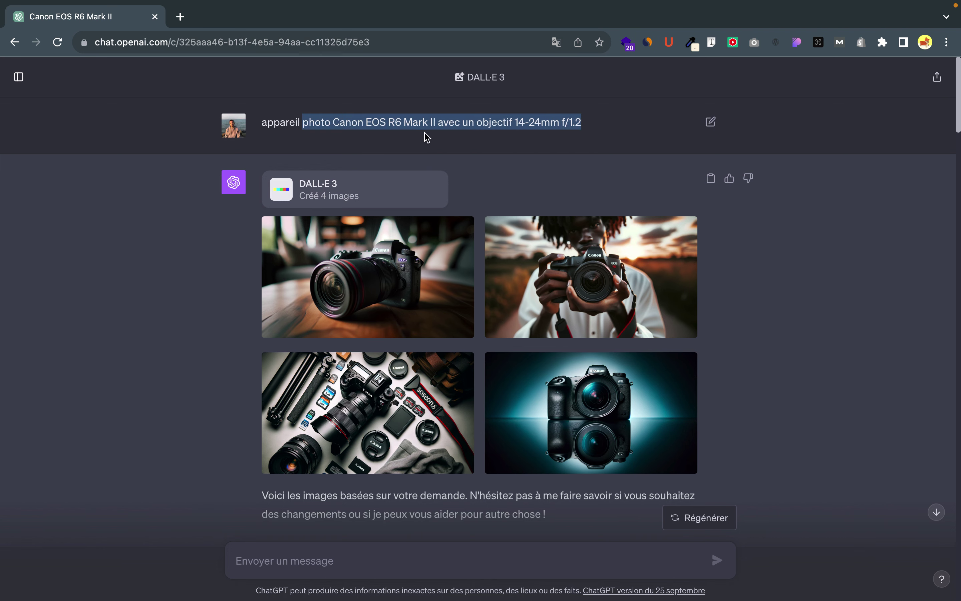
pyautogui.scroll(5, 569, 259)
pyautogui.scroll(-10, 569, 259)
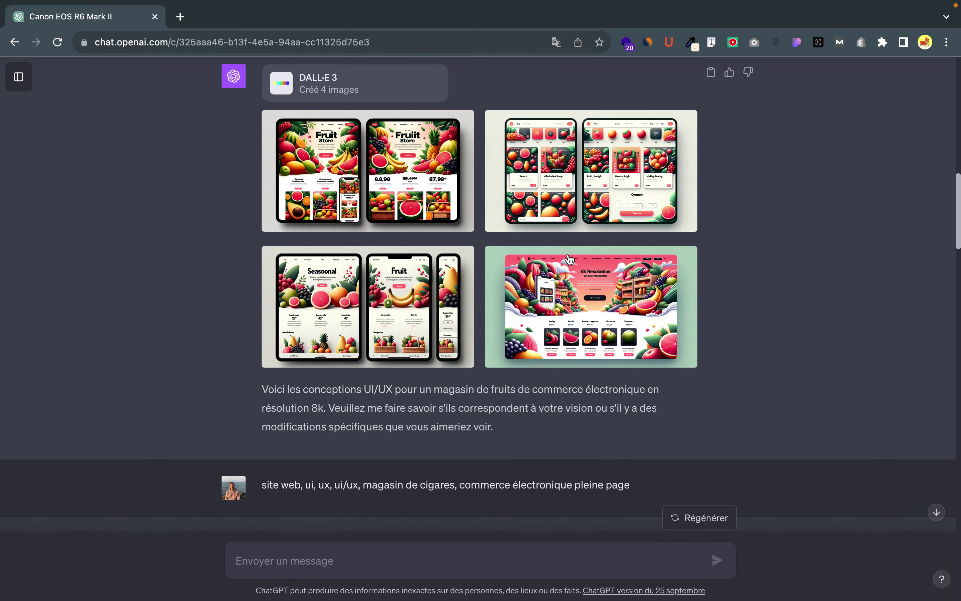
pyautogui.moveTo(274, 454); pyautogui.dragTo(525, 495)
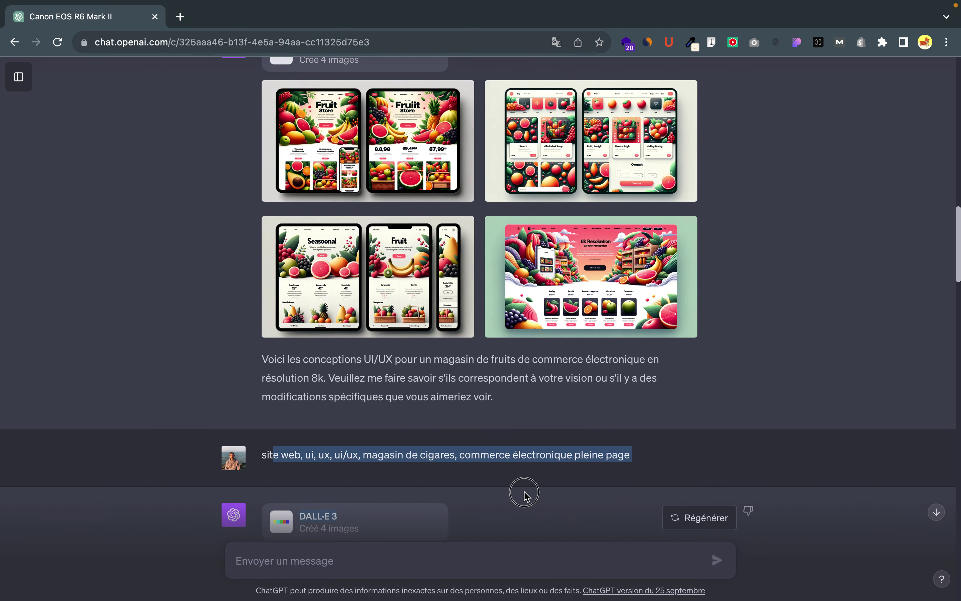
pyautogui.scroll(1, 441, 463)
pyautogui.click(444, 464)
pyautogui.moveTo(444, 464); pyautogui.dragTo(435, 465)
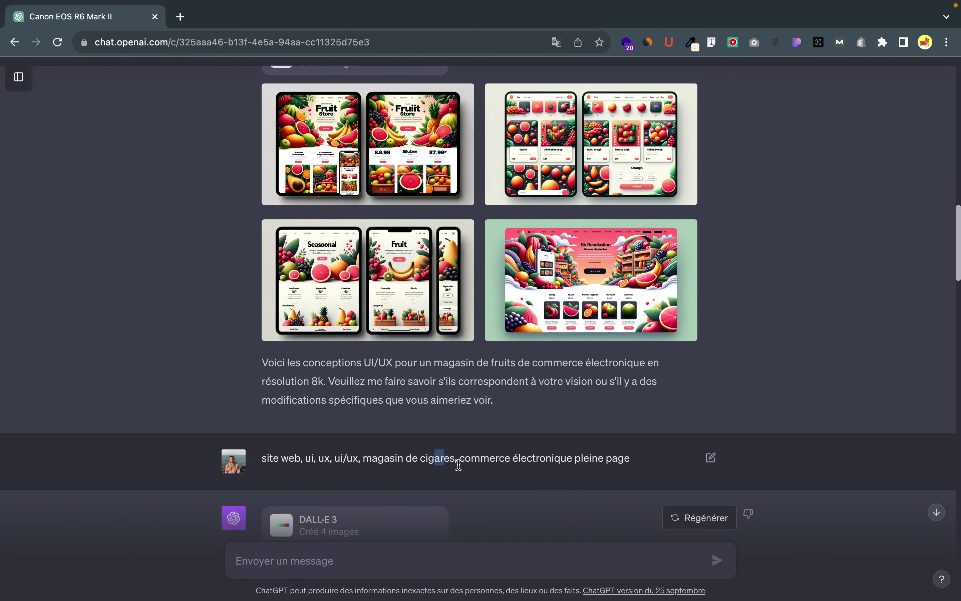
pyautogui.scroll(-4, 457, 463)
pyautogui.click(868, 381)
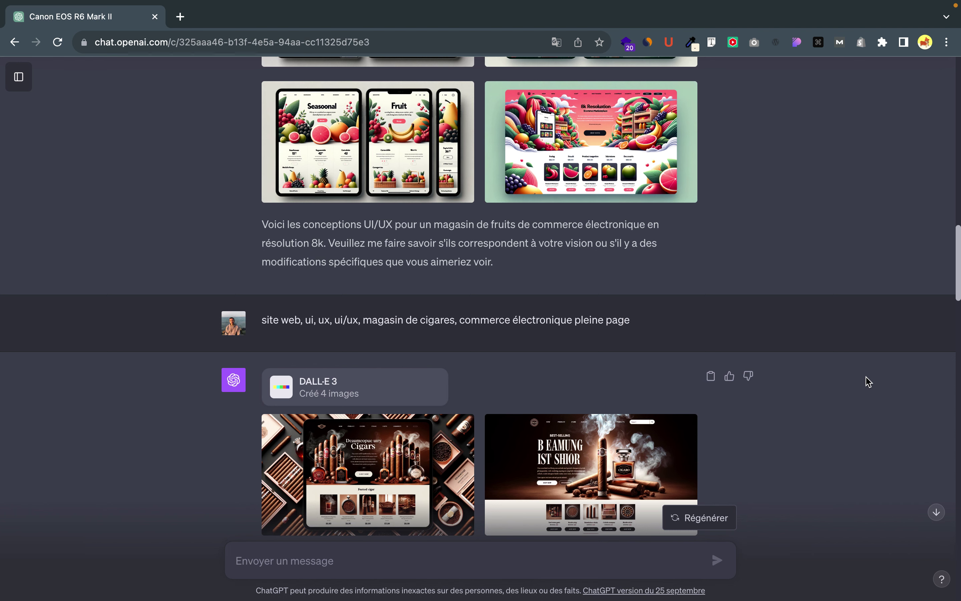
pyautogui.scroll(5, 854, 386)
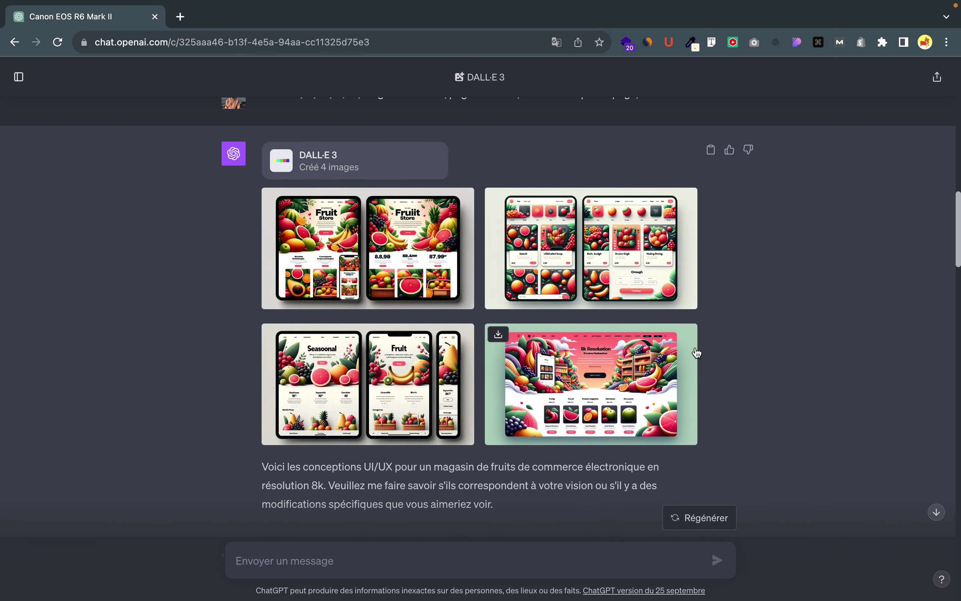